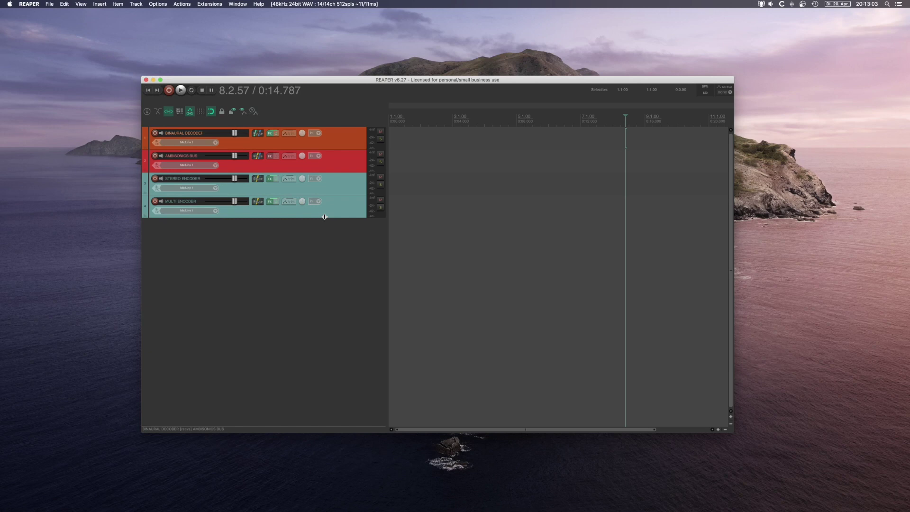
- Create a new empty project and insert a single track
key("super+n")
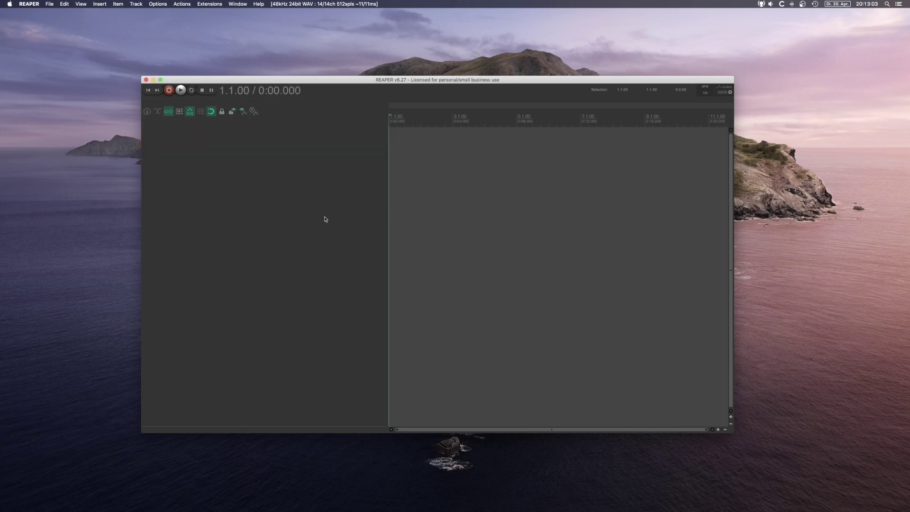
double_click(311, 154)
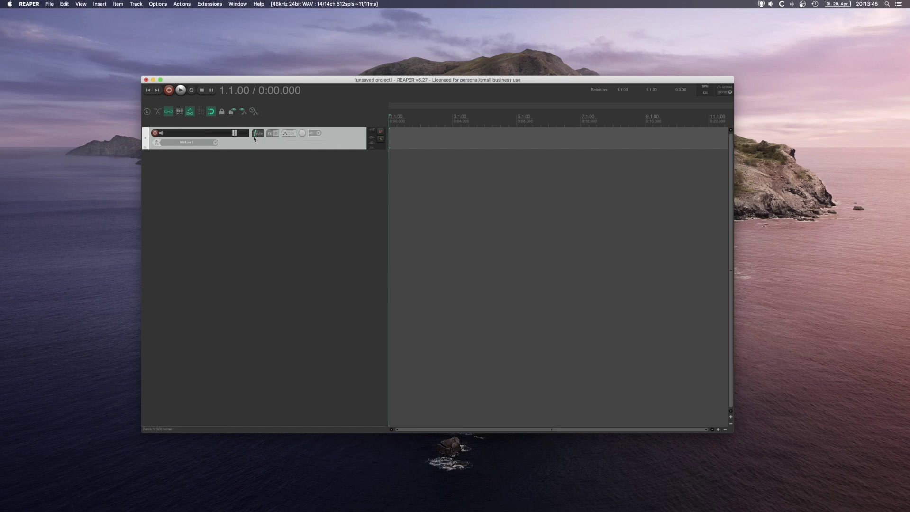
- Disable track 1's master send and set it to 36 track channels
left_click(258, 135)
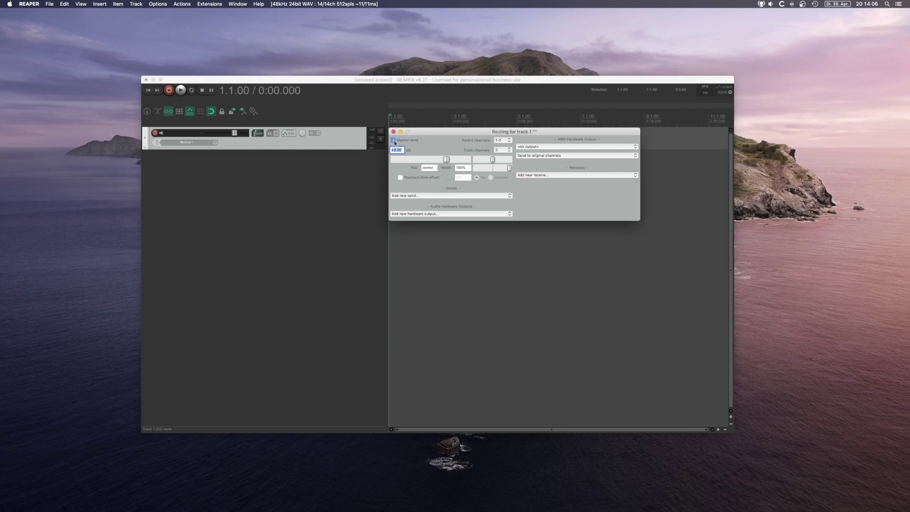
left_click(393, 140)
left_click(509, 150)
left_click(510, 150)
left_click(510, 150)
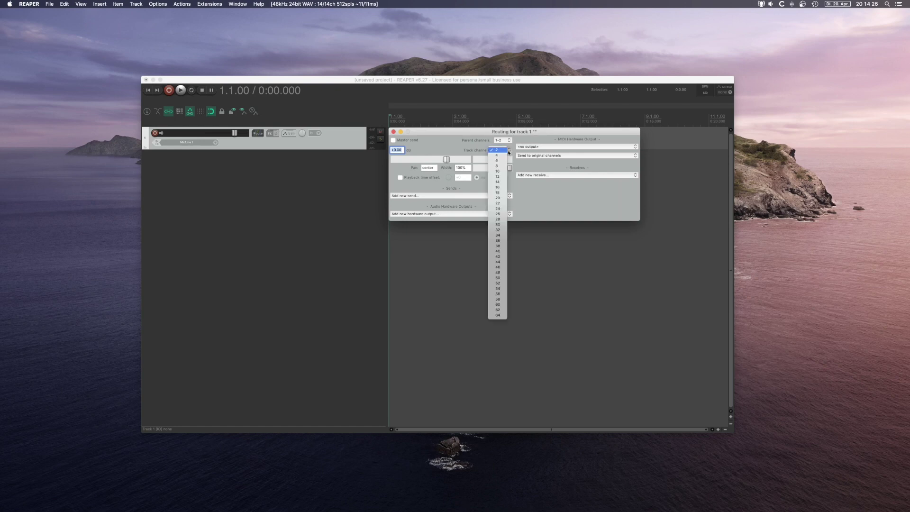
left_click(503, 240)
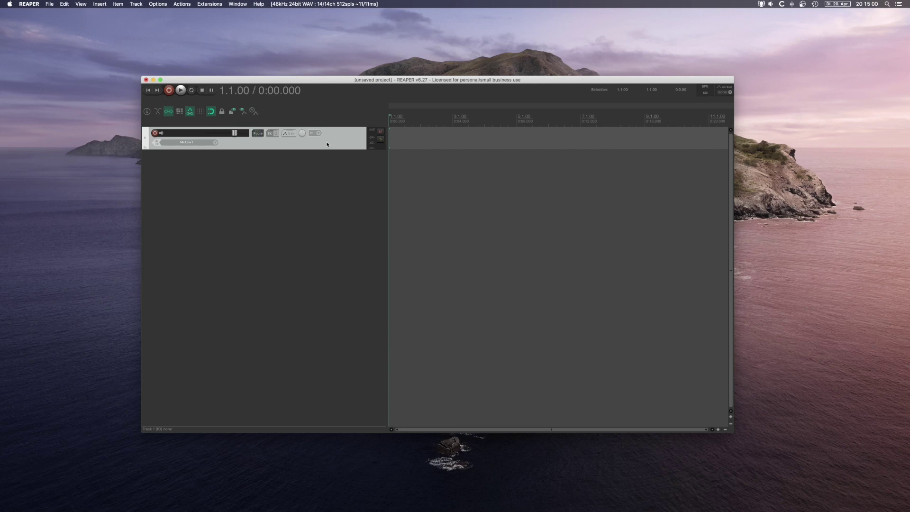
- Add track 2, turn off its master send, and set it to 36 channels
double_click(321, 162)
left_click(260, 157)
left_click(392, 163)
left_click(503, 173)
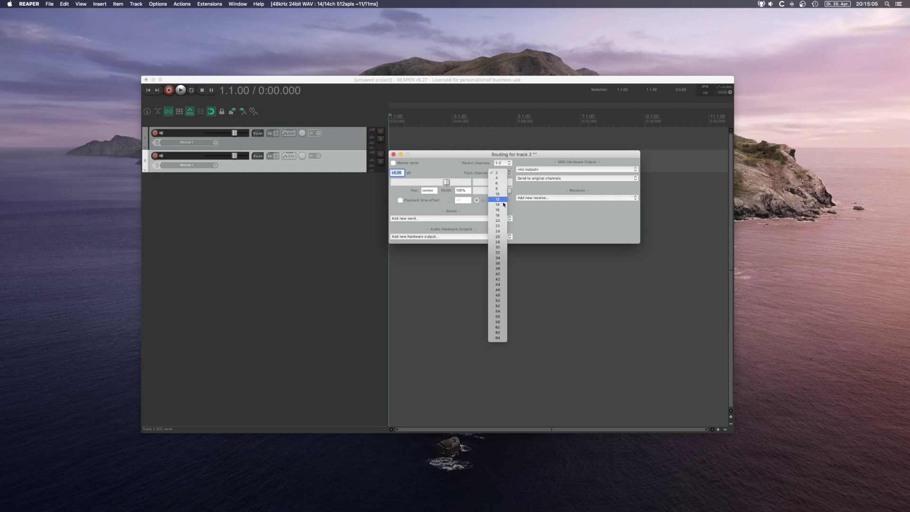
left_click(501, 264)
left_click(394, 155)
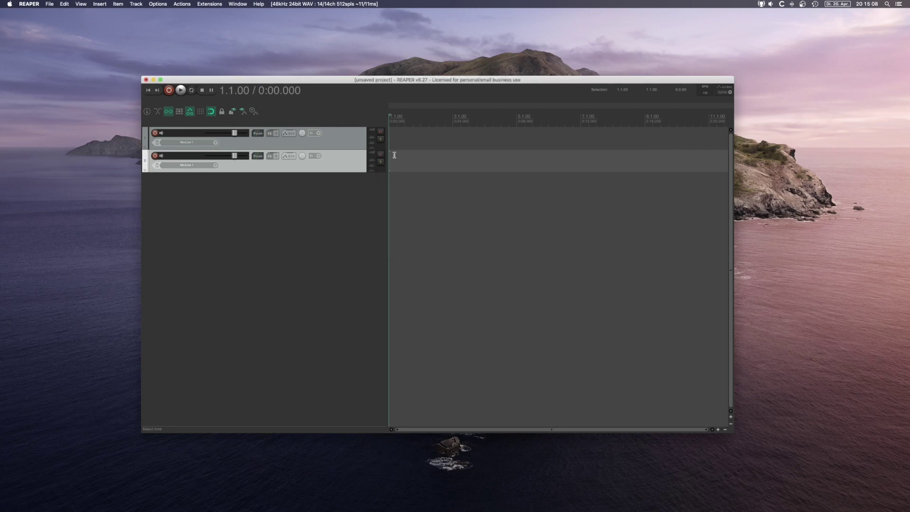
right_click(310, 171)
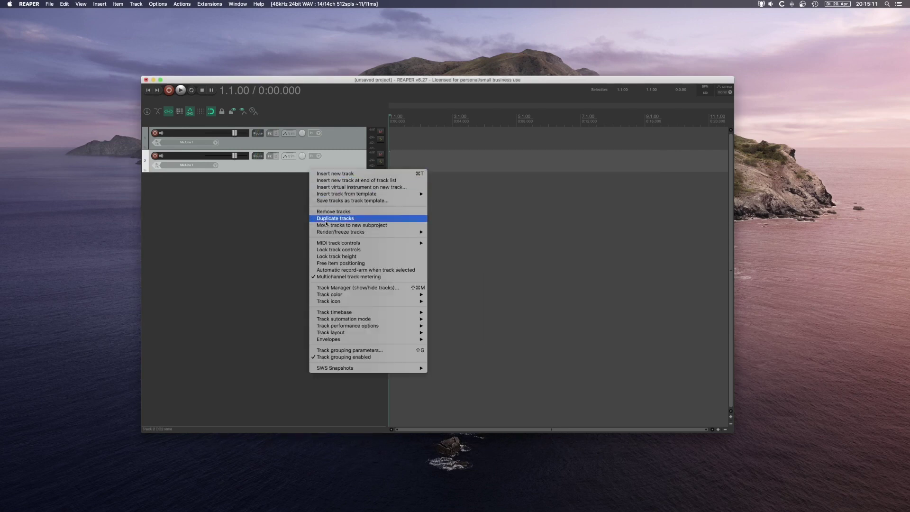
left_click(280, 169)
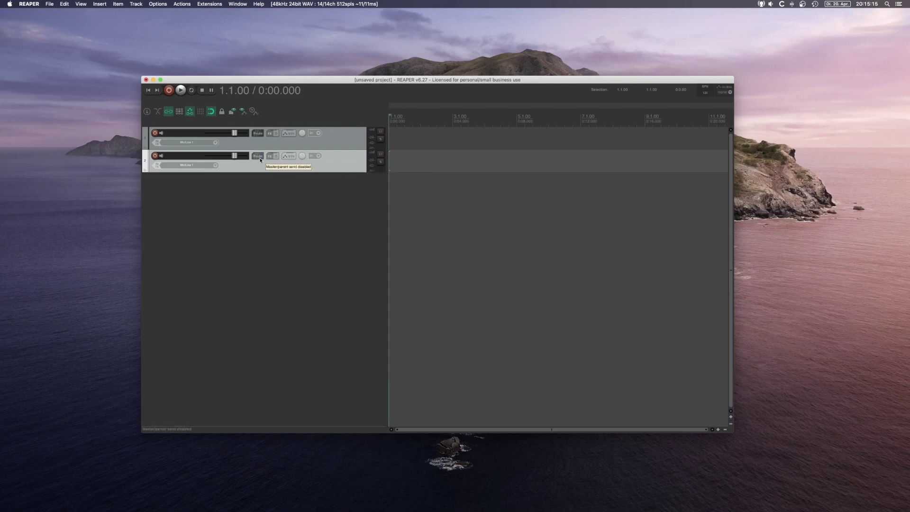
- Rename track 1 to 'BINAURAL DECODER' and track 2 to 'AMBISONICS BUS'
left_click(179, 134)
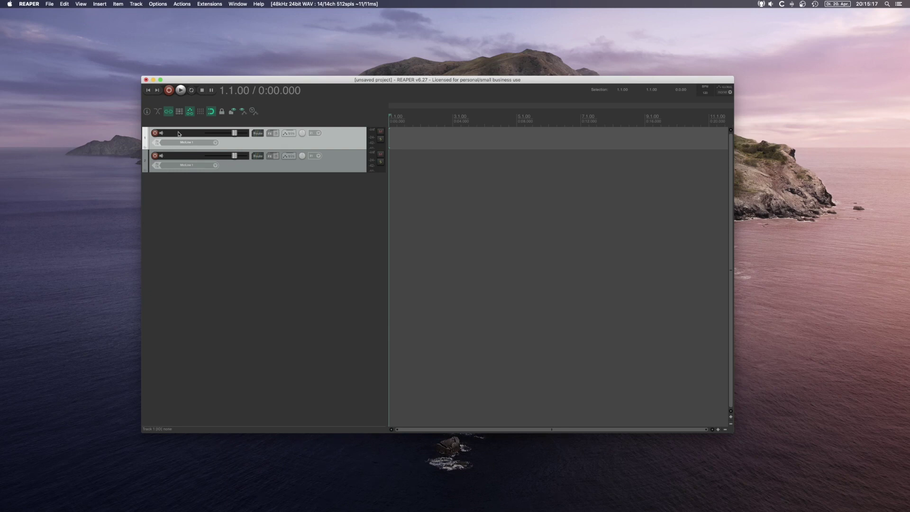
double_click(179, 134)
type("BINAURAL DECODER")
double_click(182, 158)
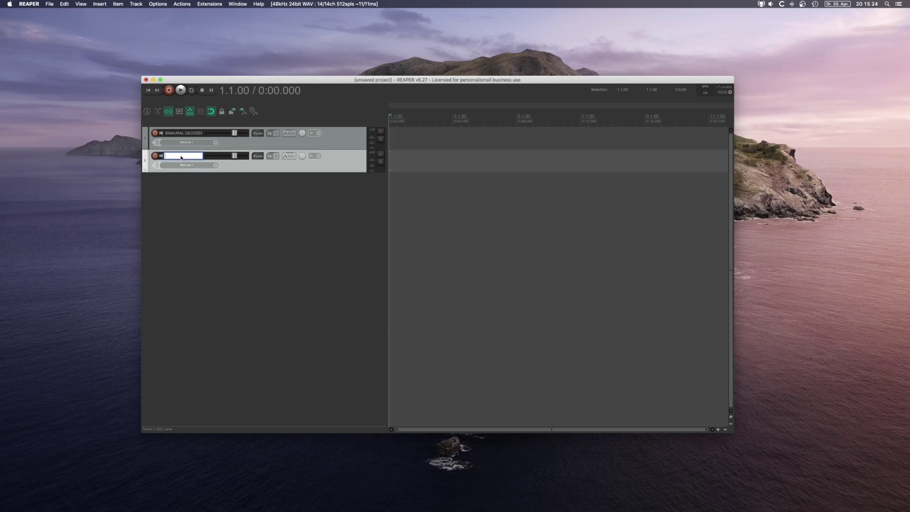
type("AMBISONICS BUS")
key("Return")
left_click(250, 145)
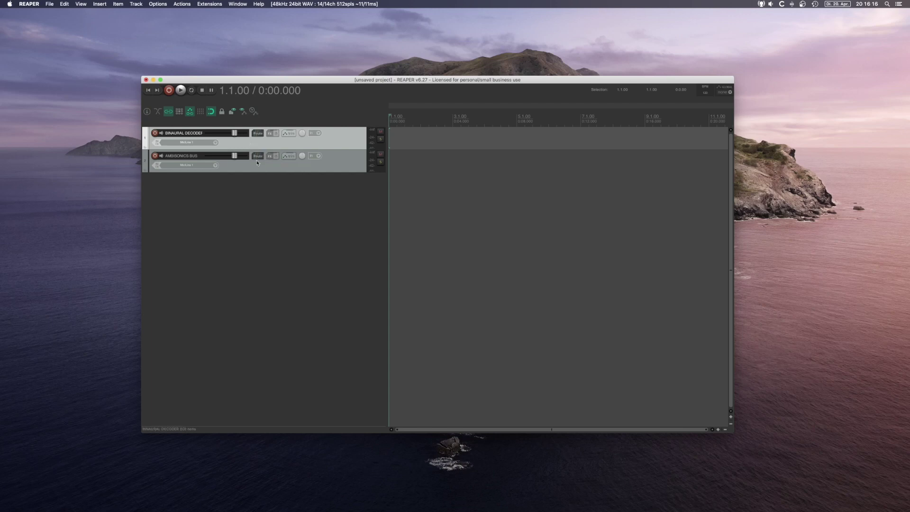
left_click(258, 166)
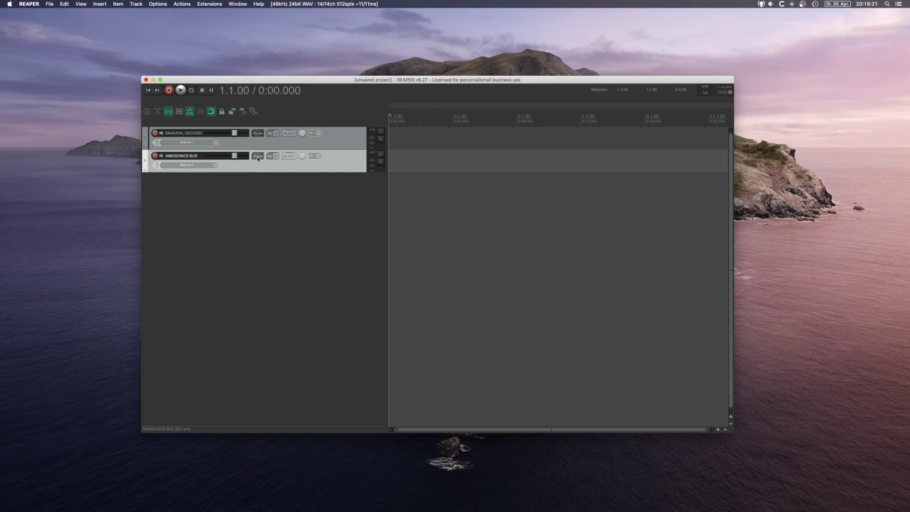
- Send AMBISONICS BUS to BINAURAL DECODER at 0 dB on channels 1-36, then check the receive
left_click(258, 157)
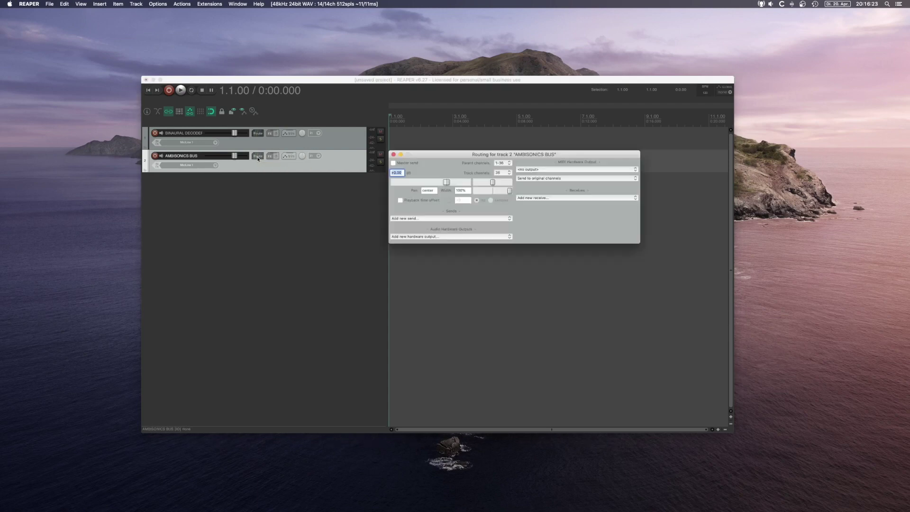
left_click(447, 218)
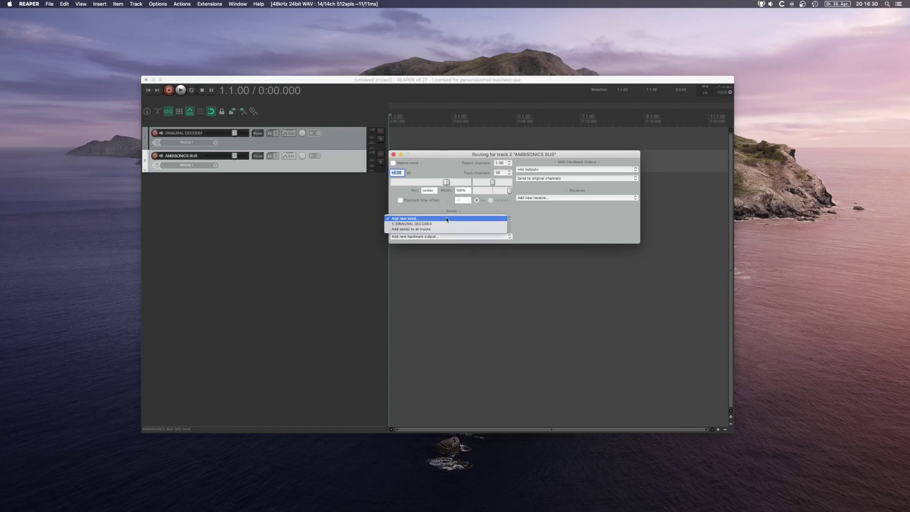
left_click(445, 224)
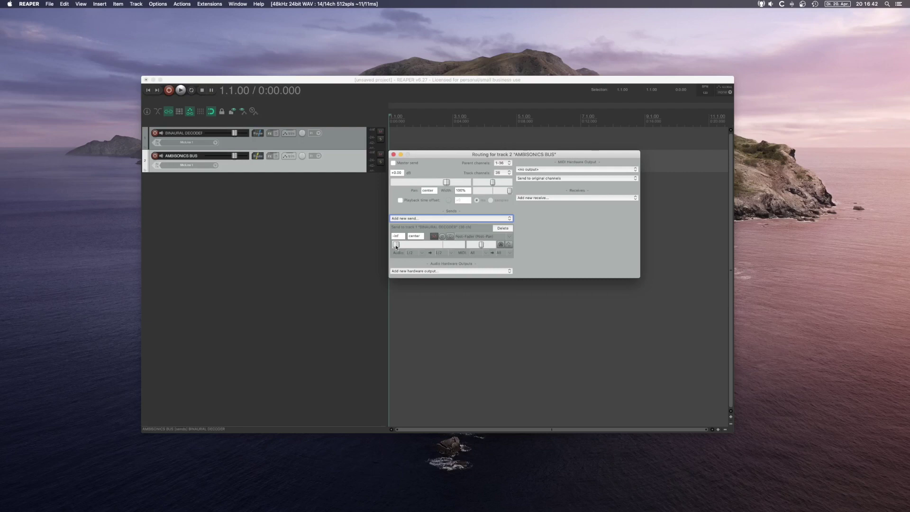
double_click(396, 245)
left_click(423, 253)
mouse_move(492, 281)
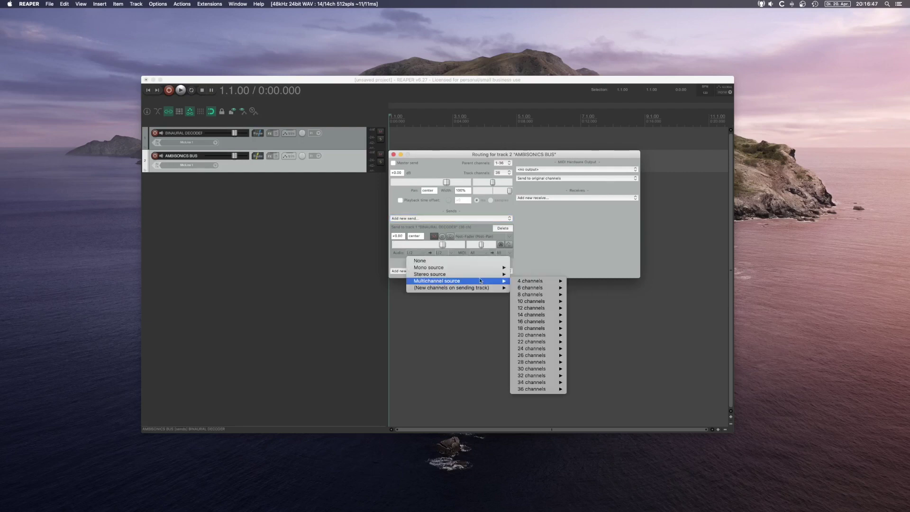
mouse_move(539, 383)
left_click(575, 388)
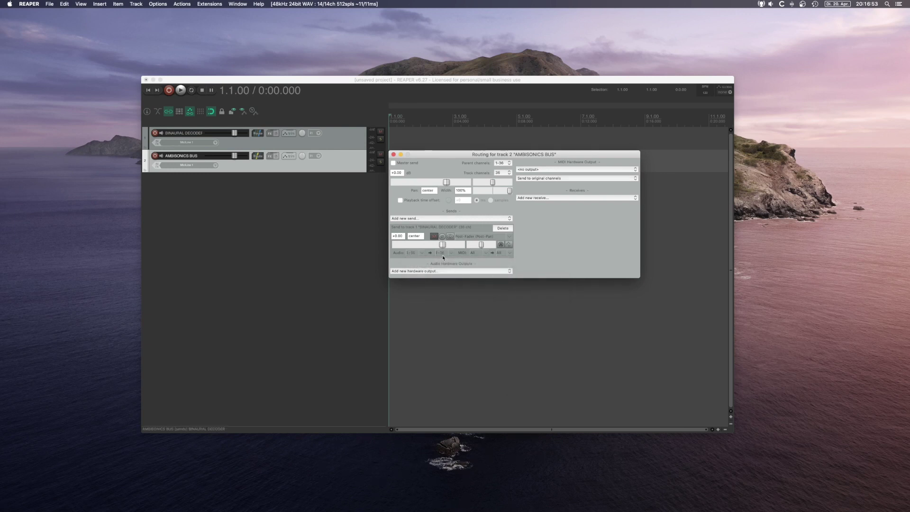
left_click(393, 155)
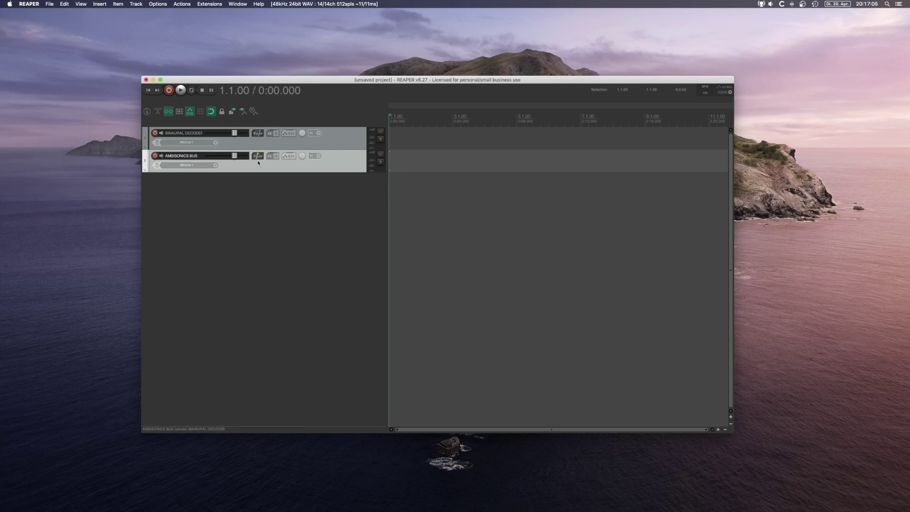
left_click(258, 133)
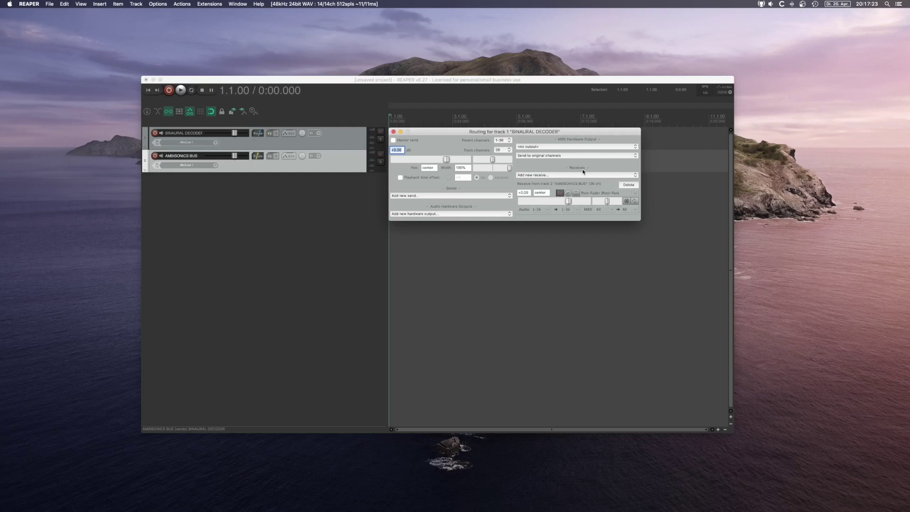
left_click(291, 197)
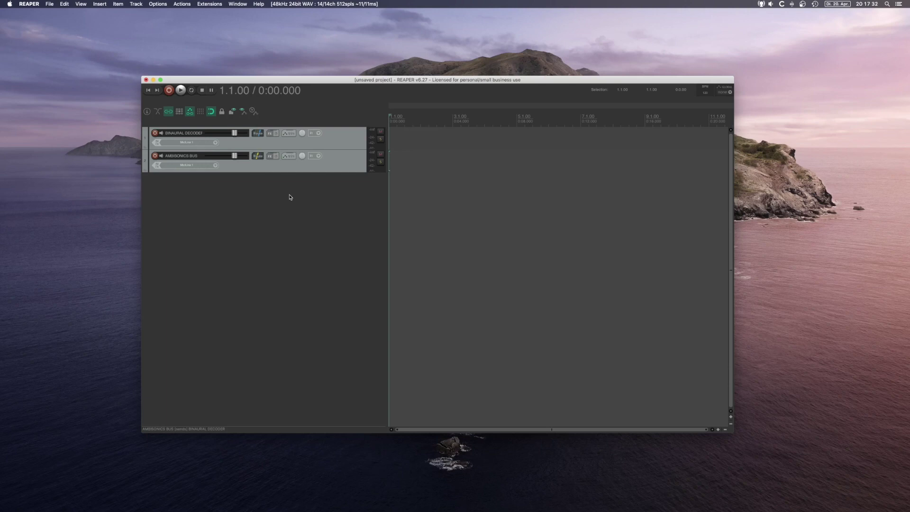
- Add a third track and set it to 36 track channels
double_click(291, 197)
left_click(260, 180)
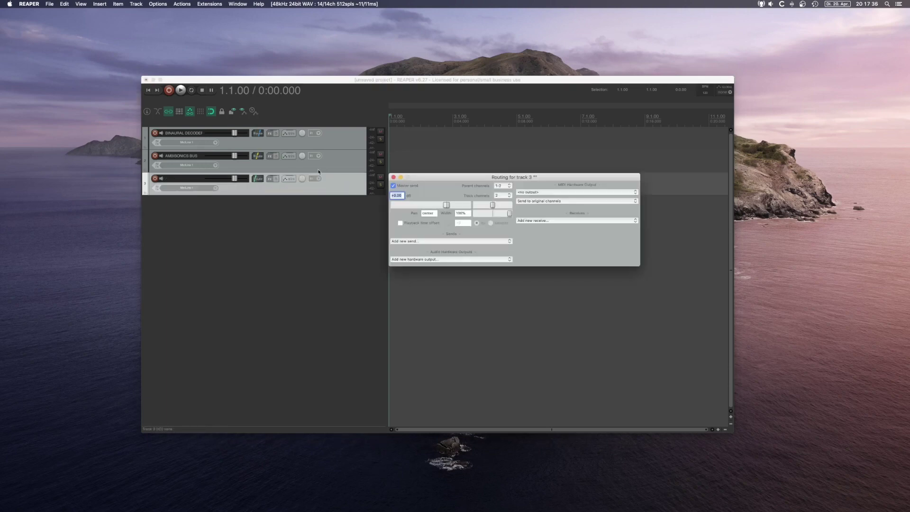
left_click(257, 181)
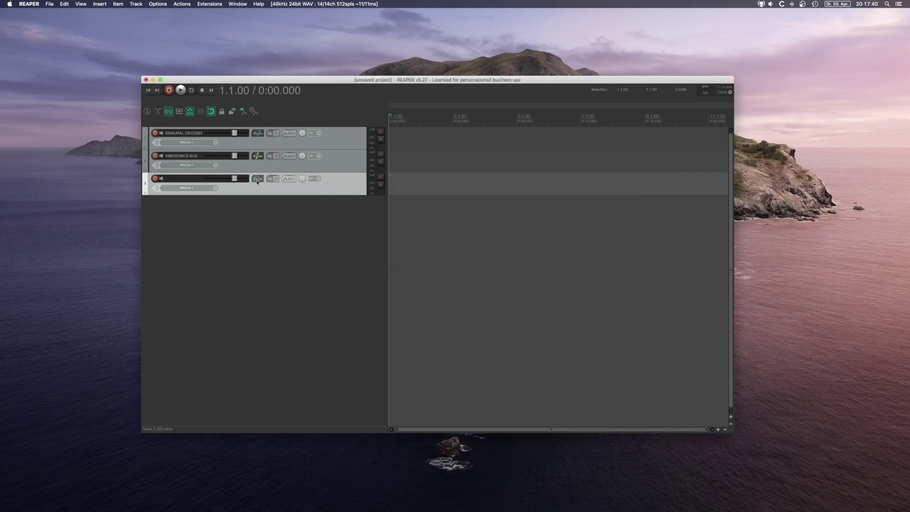
left_click(257, 181)
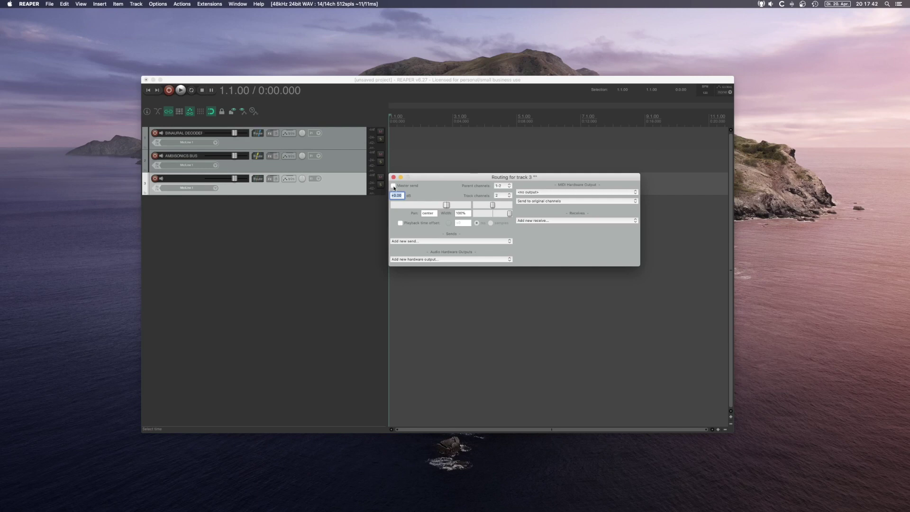
left_click(495, 194)
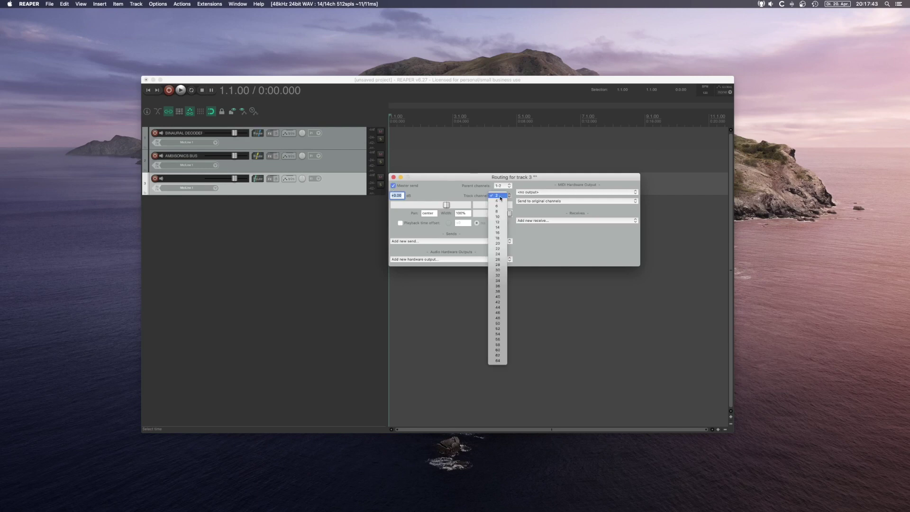
left_click(503, 287)
- Add a send from track 3 to AMBISONICS BUS carrying channels 1-36 to 1-36
left_click(452, 241)
left_click(447, 252)
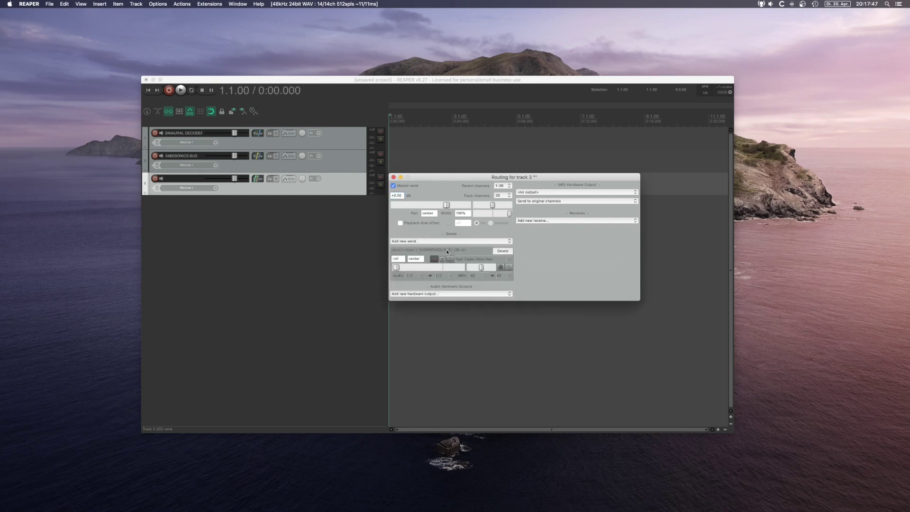
left_click(419, 275)
mouse_move(455, 303)
mouse_move(537, 411)
left_click(579, 411)
- Rename track 3 to 'STEREO ENCODER'
double_click(180, 179)
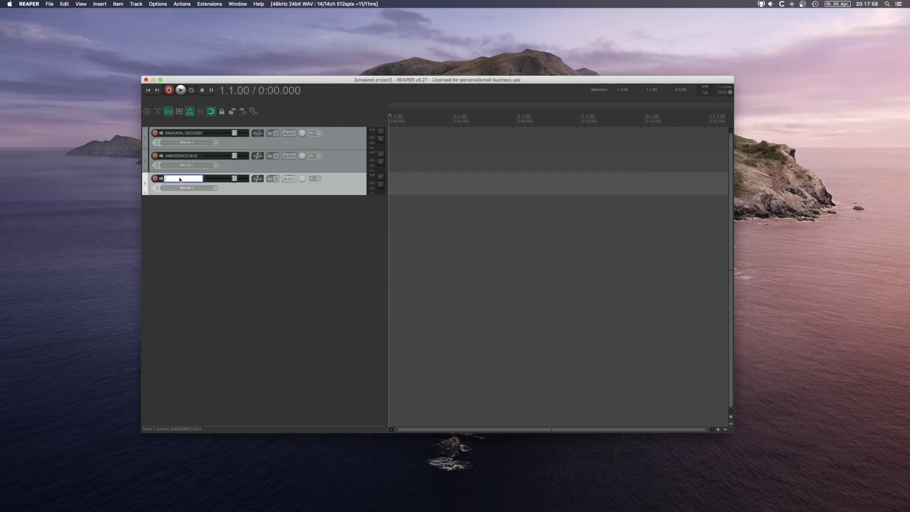
type("STEREO ENCODER")
key("Return")
- Load the IEM StereoEncoder plugin on the STEREO ENCODER track
left_click(271, 179)
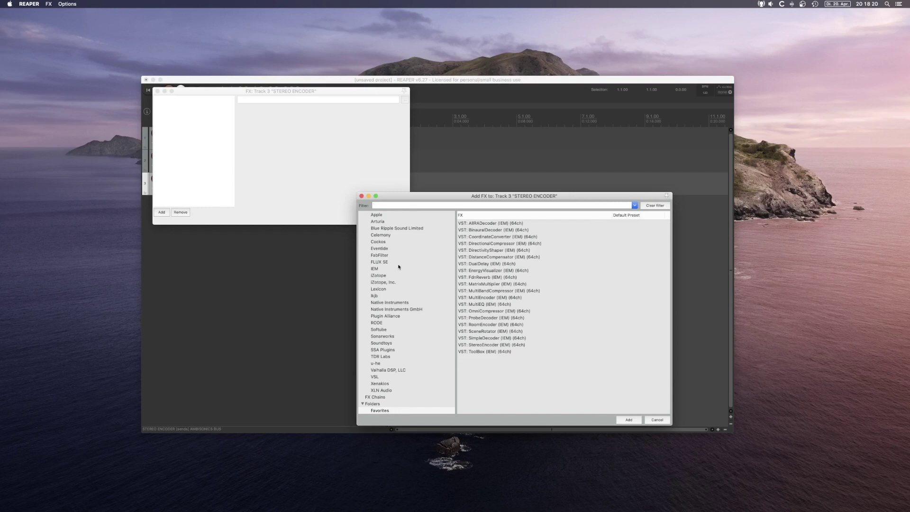
left_click(393, 270)
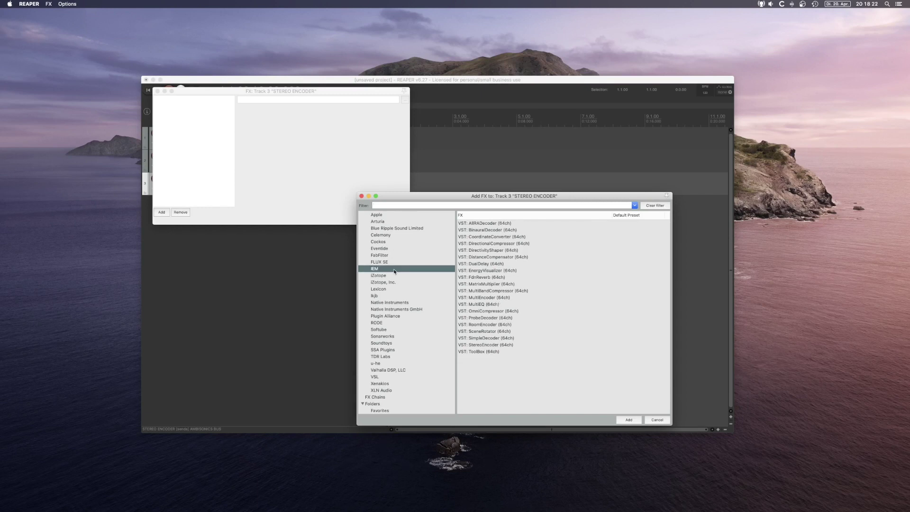
double_click(492, 345)
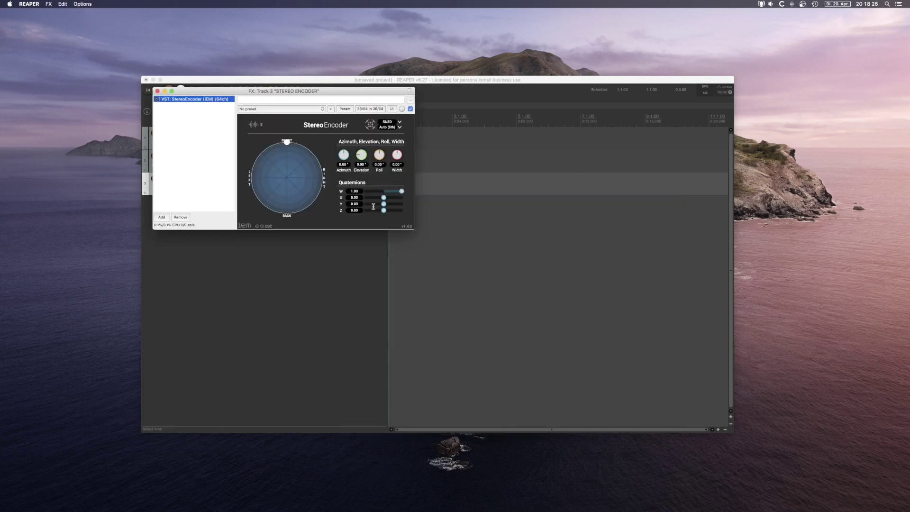
- Inspect the IEM AllRADecoder entry's options in the plugin browser without adding it
left_click(162, 217)
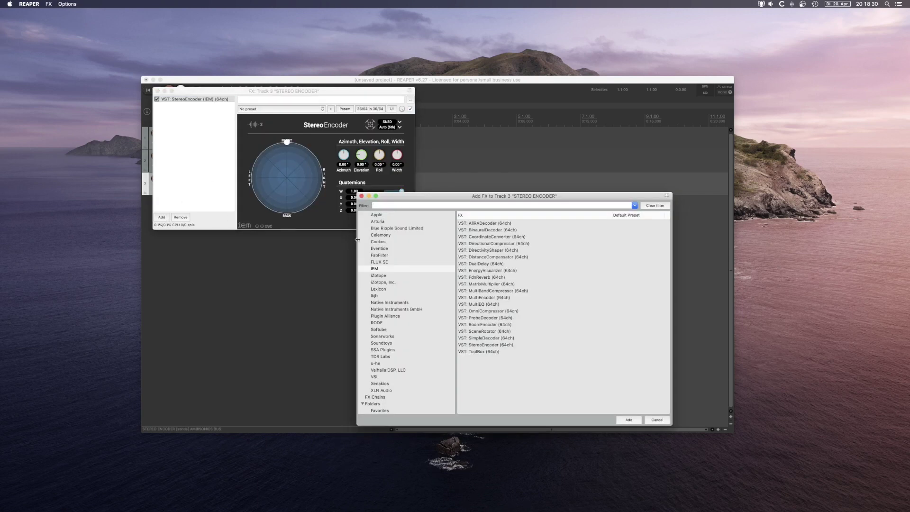
left_click(488, 223)
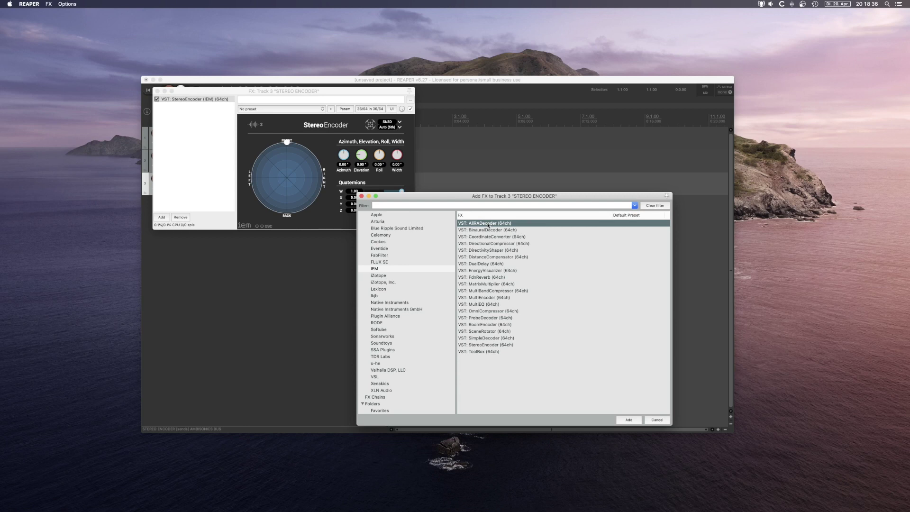
right_click(488, 226)
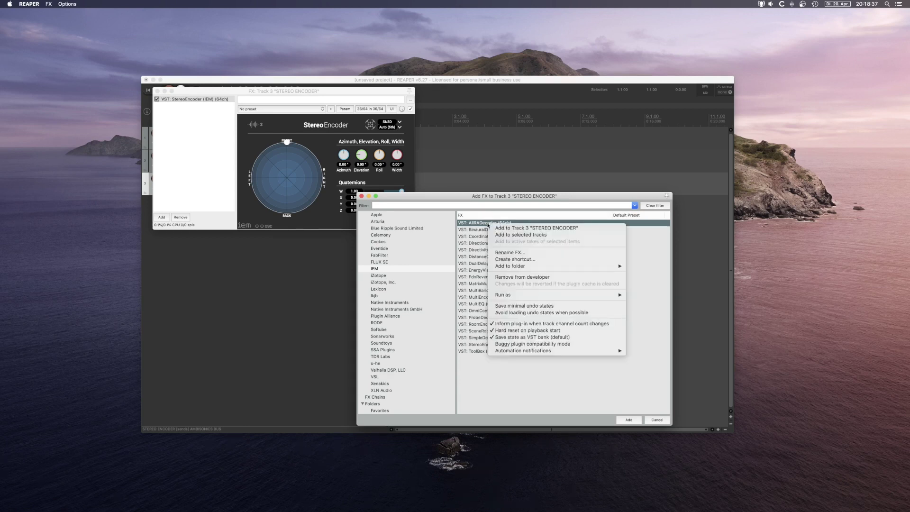
left_click(530, 337)
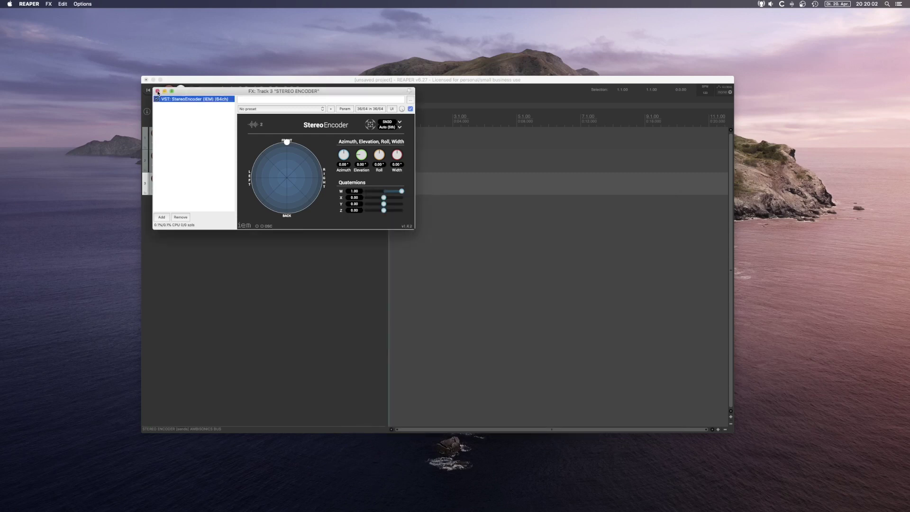
- Load the IEM BinauralDecoder plugin on the BINAURAL DECODER track and close the FX windows
left_click(158, 91)
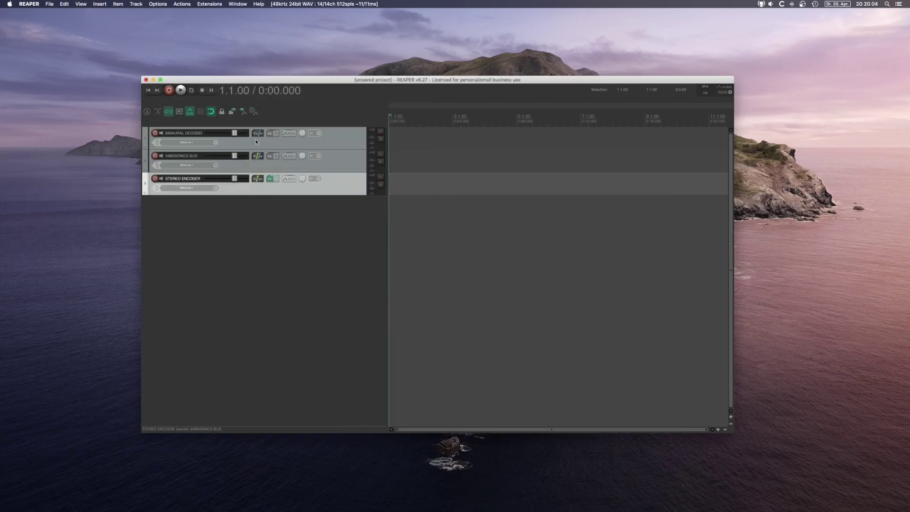
left_click(268, 133)
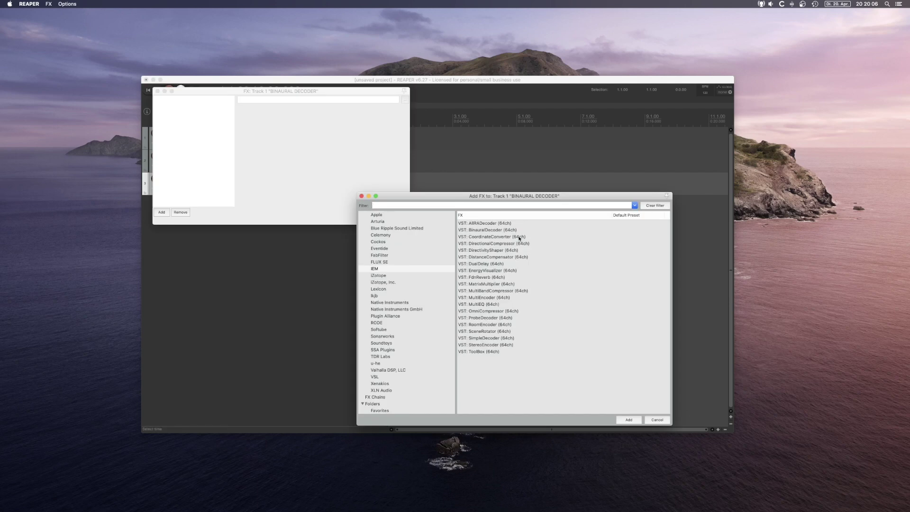
double_click(503, 230)
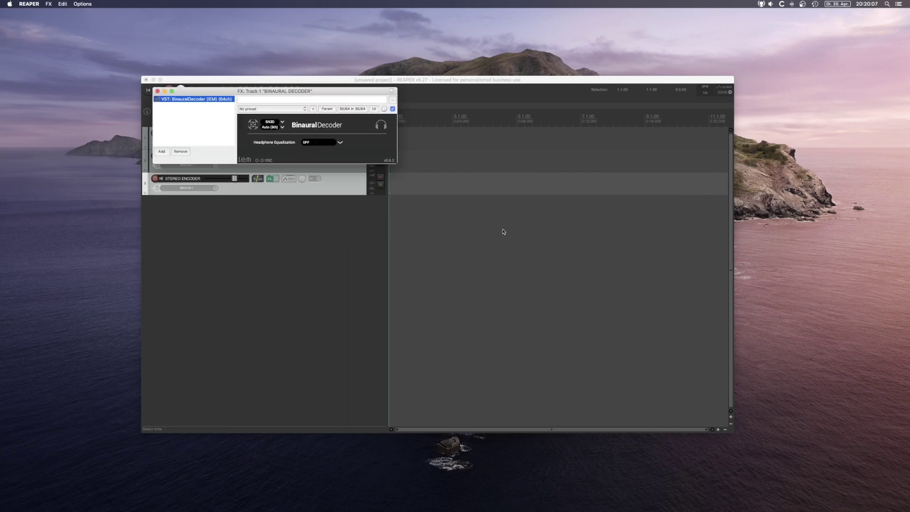
left_click(158, 91)
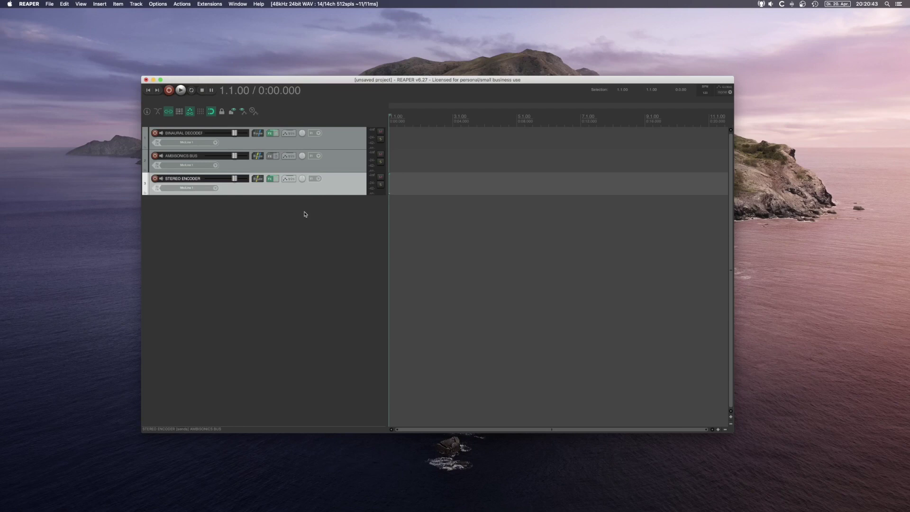
- Add a fourth track and set it to 36 track channels
double_click(305, 214)
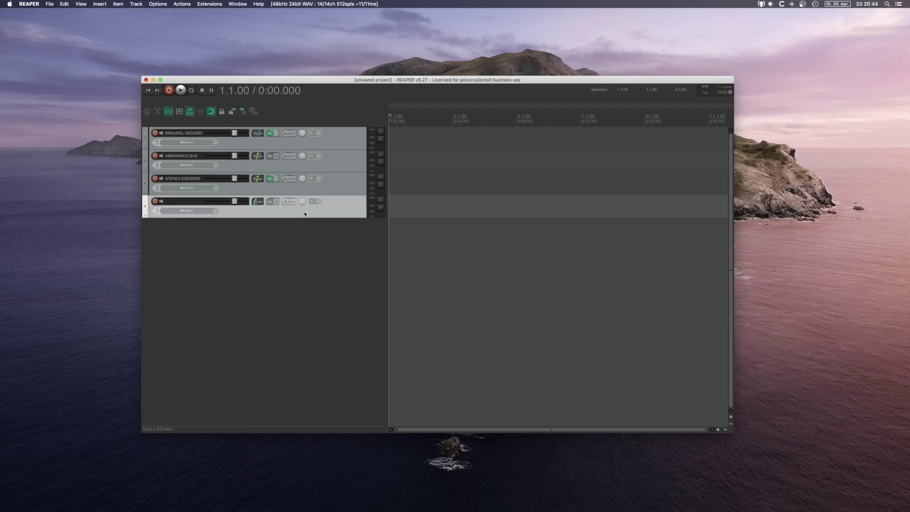
left_click(259, 204)
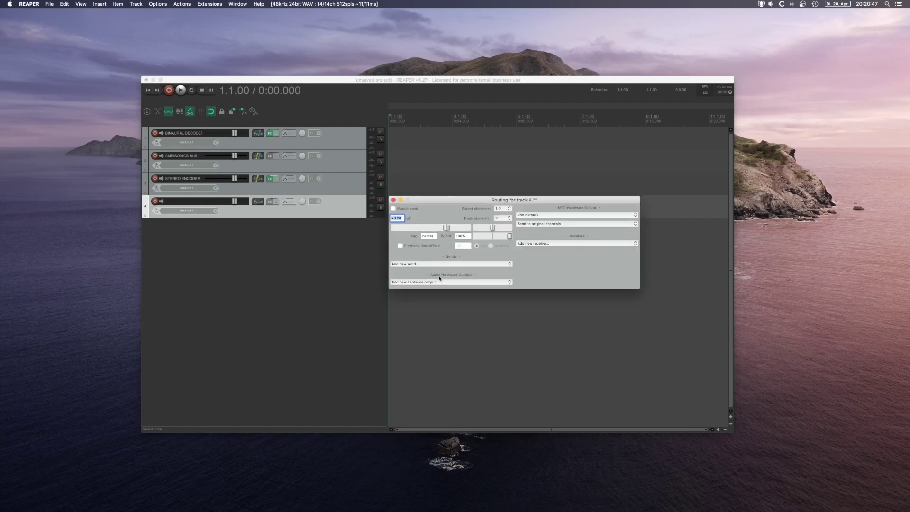
left_click(498, 219)
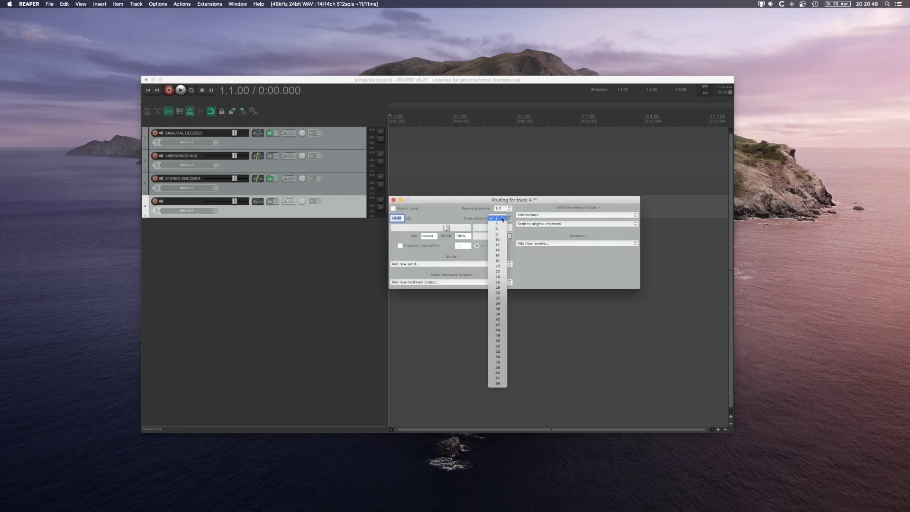
left_click(497, 308)
- Send track 4 to AMBISONICS BUS on channels 1-36 to 1-36
left_click(441, 264)
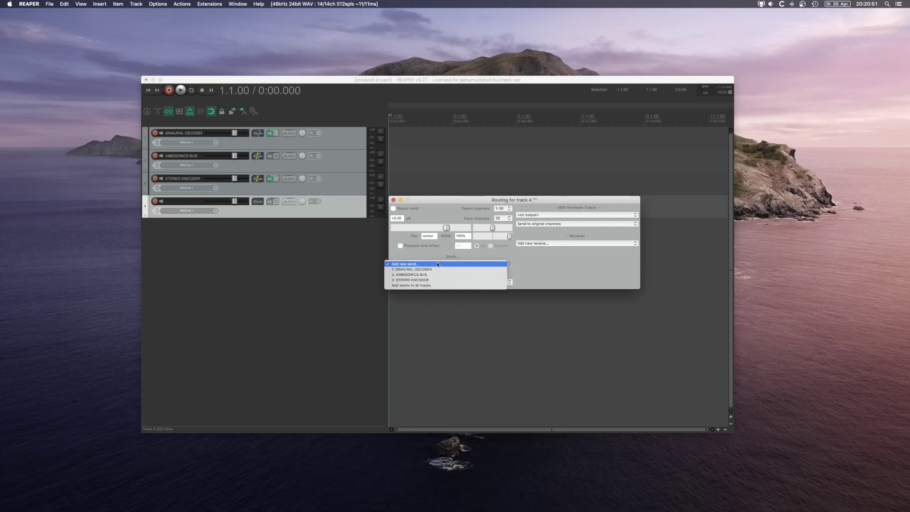
left_click(427, 274)
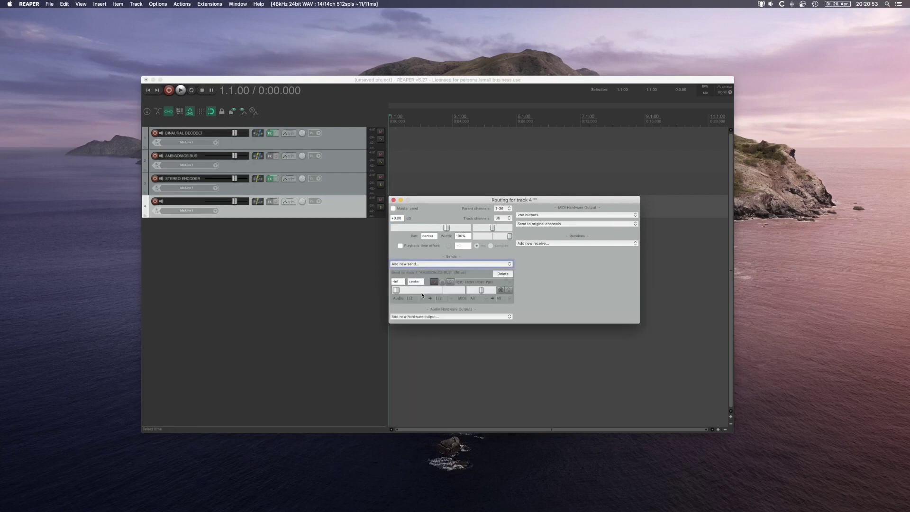
left_click(416, 299)
mouse_move(455, 326)
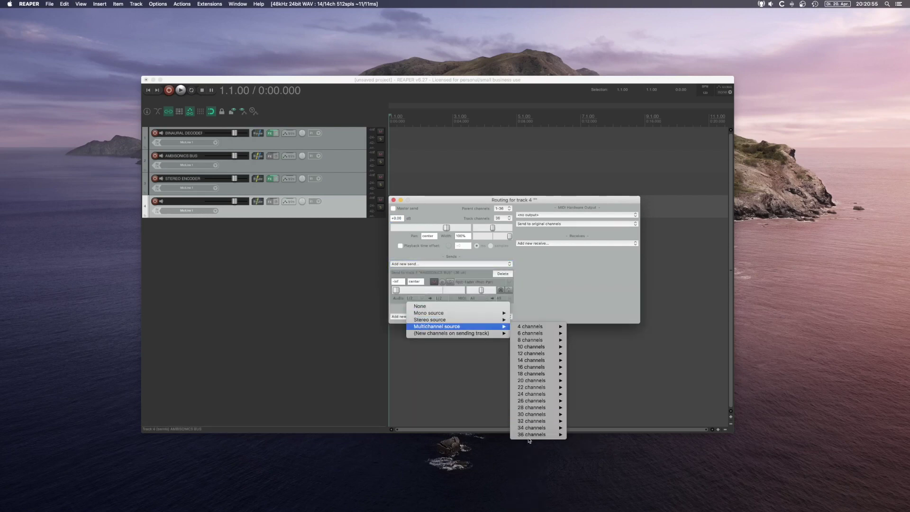
mouse_move(545, 435)
left_click(577, 435)
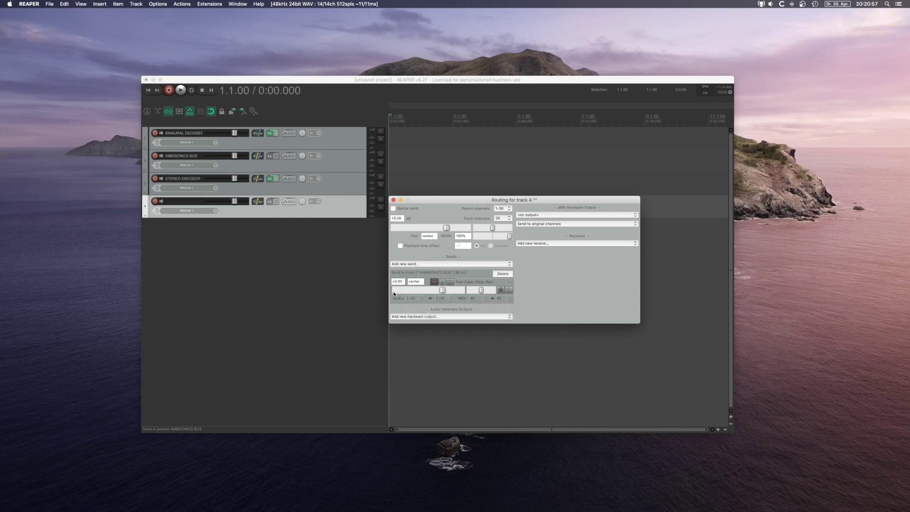
left_click(393, 200)
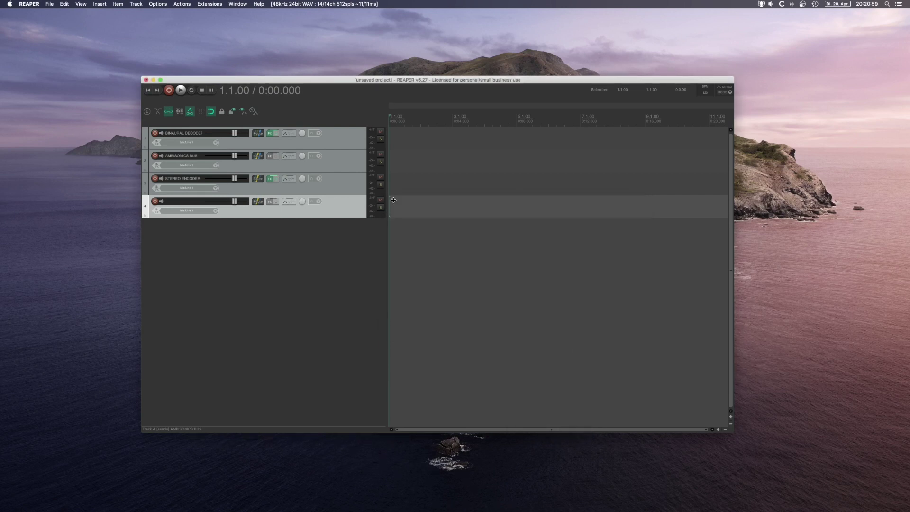
- Insert a new track 5 from a saved track template
right_click(317, 213)
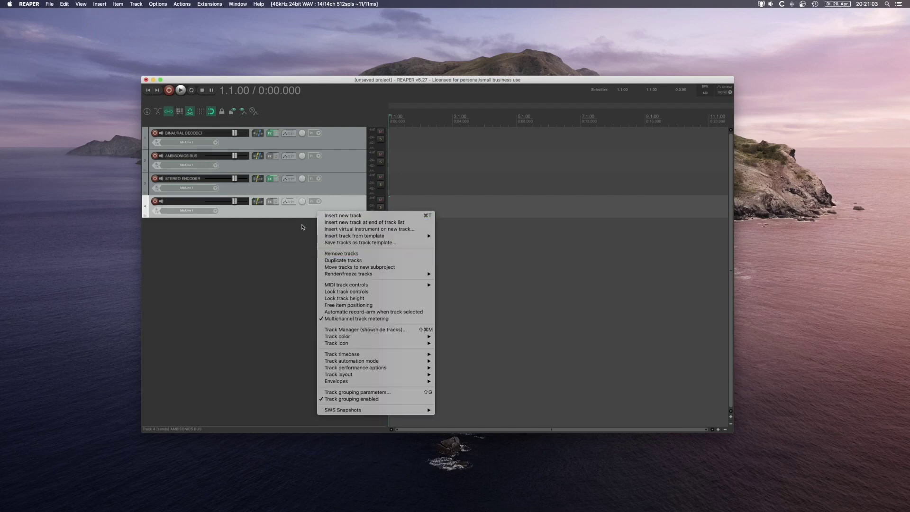
right_click(294, 214)
mouse_move(332, 237)
left_click(436, 236)
- Turn off track 5's master send and set it to 36 channels
left_click(258, 224)
left_click(392, 231)
left_click(502, 241)
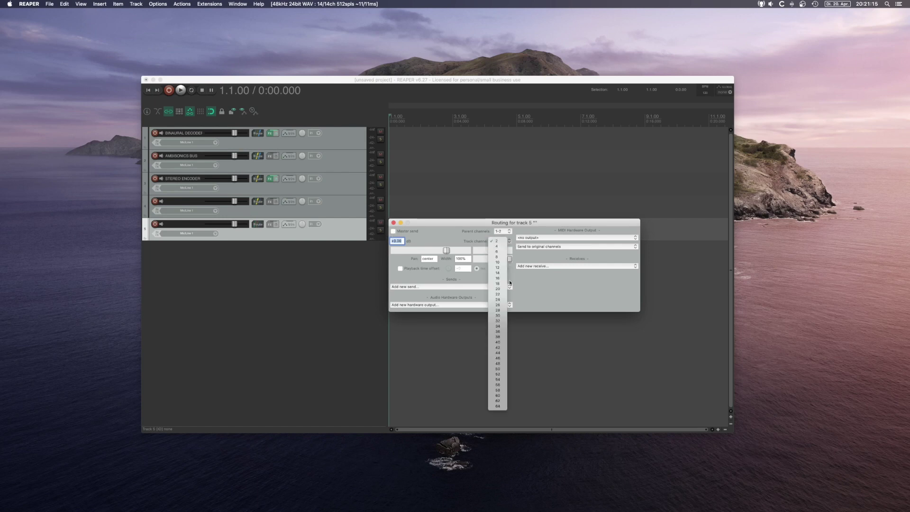
left_click(497, 331)
left_click(393, 222)
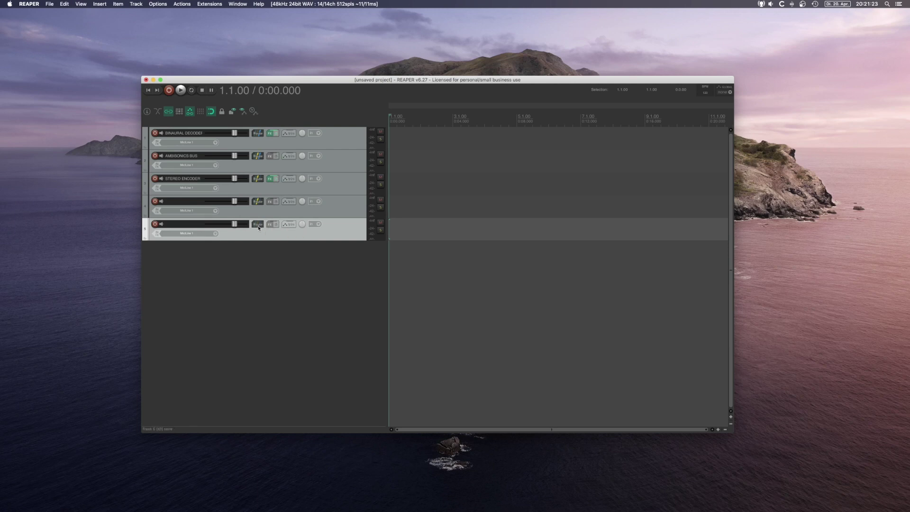
- Send track 5 to the AMBISONICS BUS at 0 dB, carrying channels 1–36
left_click_drag(259, 226, 259, 211)
left_click_drag(258, 157, 259, 158)
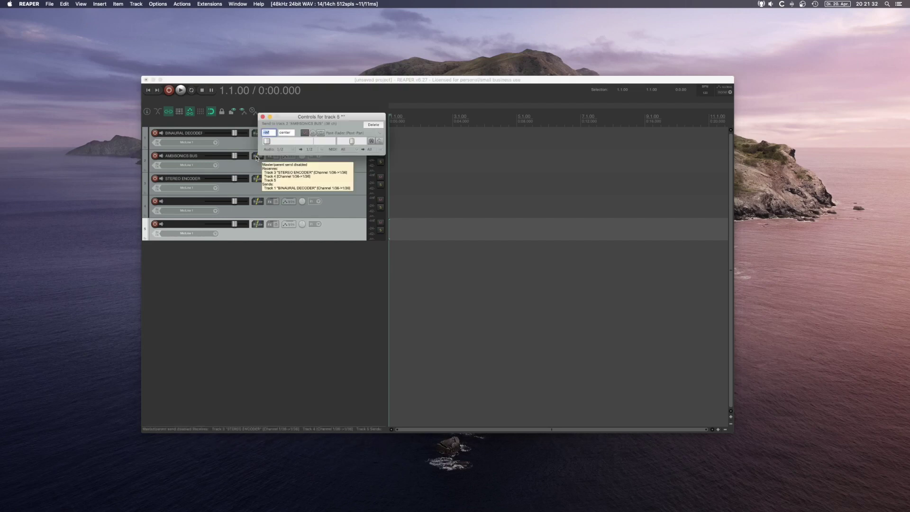
double_click(268, 140)
left_click(289, 149)
mouse_move(331, 178)
mouse_move(407, 285)
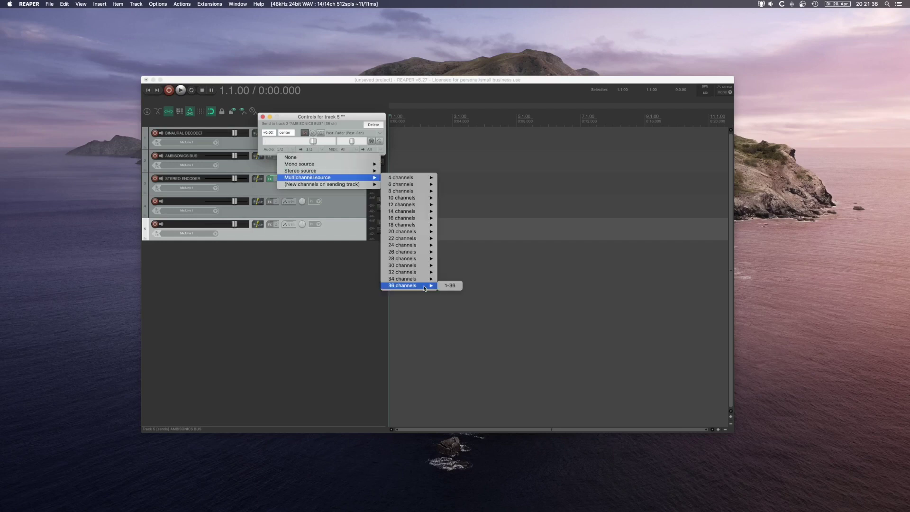
left_click(449, 286)
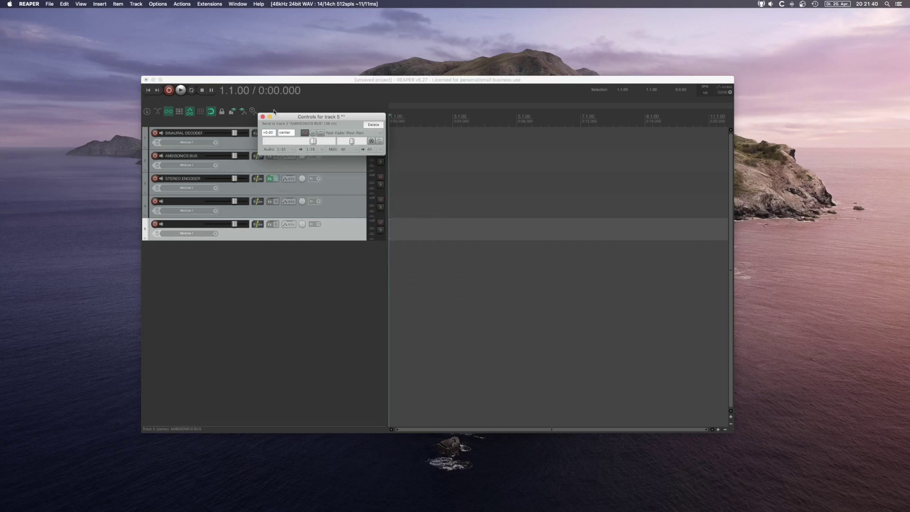
left_click(263, 116)
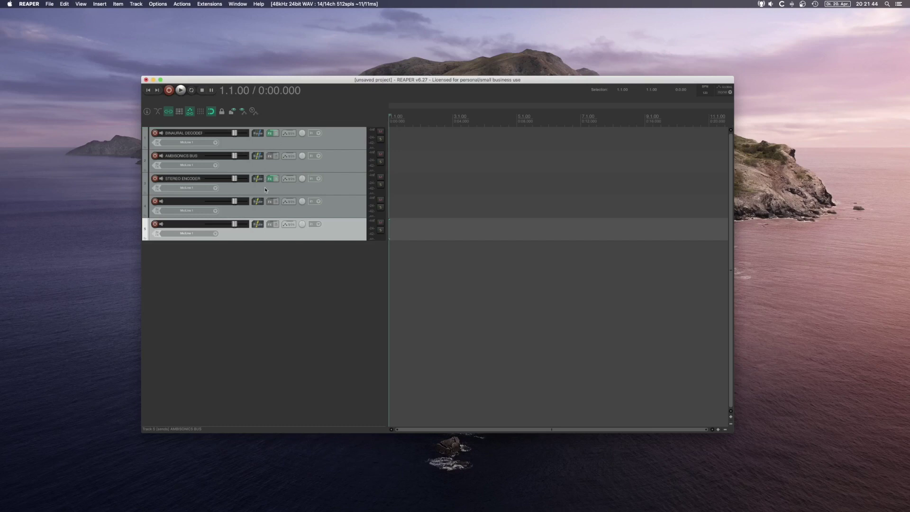
- Add empty tracks 6 and 7 below track 5, then go to the View menu
double_click(264, 258)
double_click(266, 279)
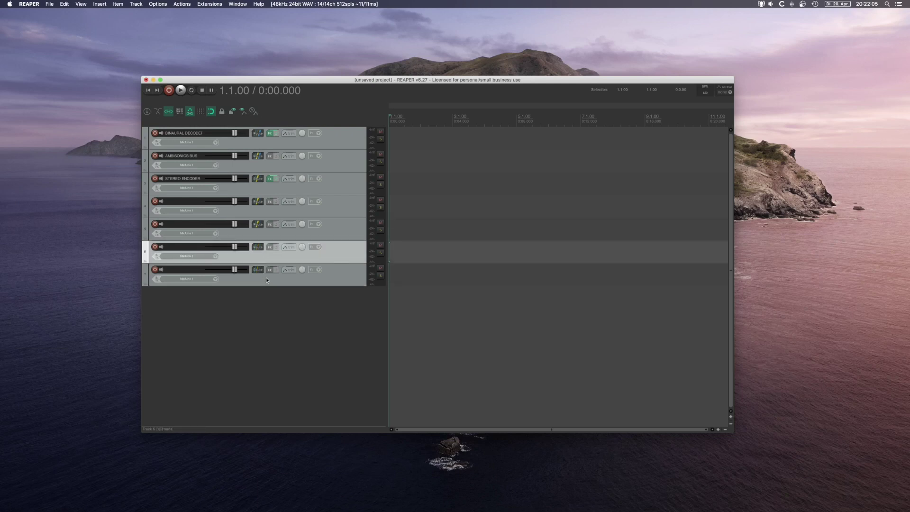
left_click(82, 4)
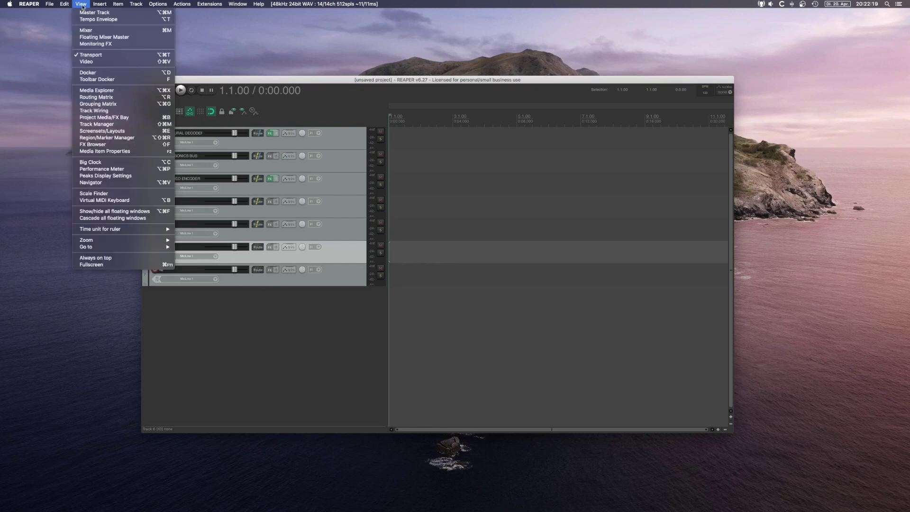
- In the Routing Matrix, route tracks 6 and 7 to AMBISONICS BUS, dropping a stray STEREO ENCODER send
left_click(123, 99)
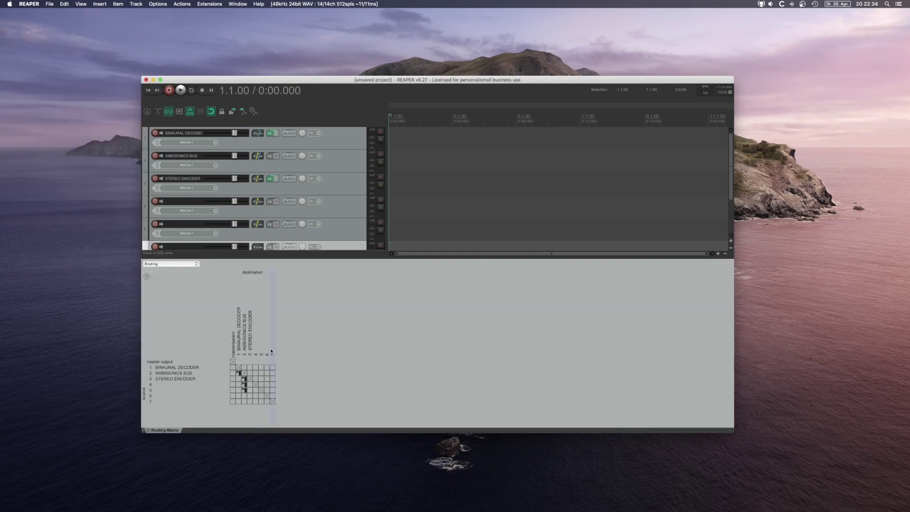
left_click(247, 396)
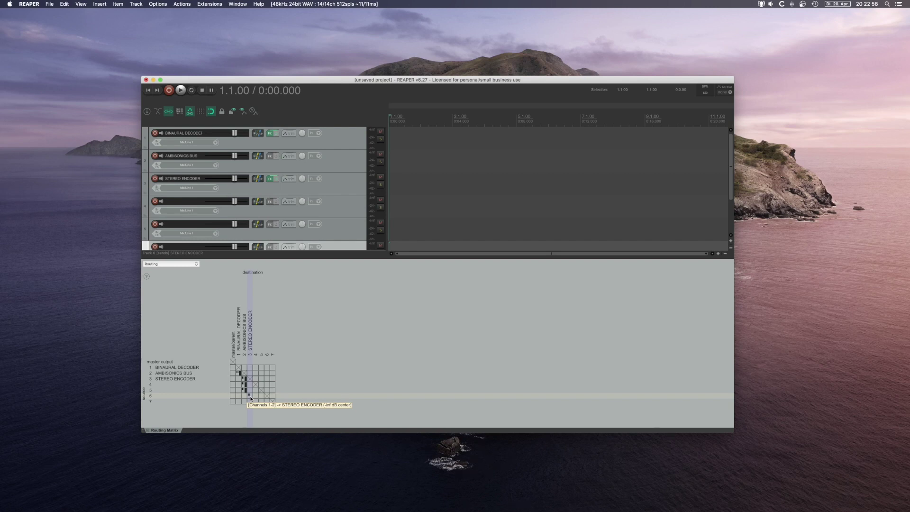
left_click(251, 398)
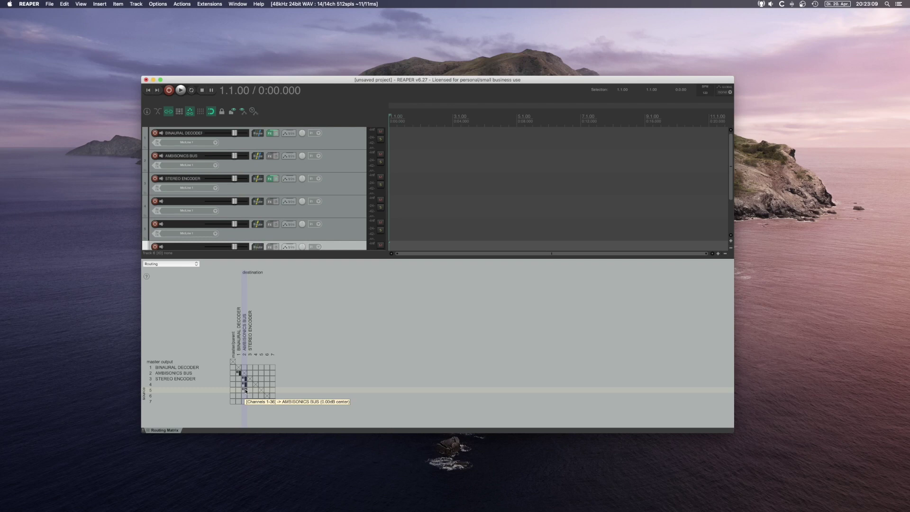
left_click(245, 395)
left_click(245, 402)
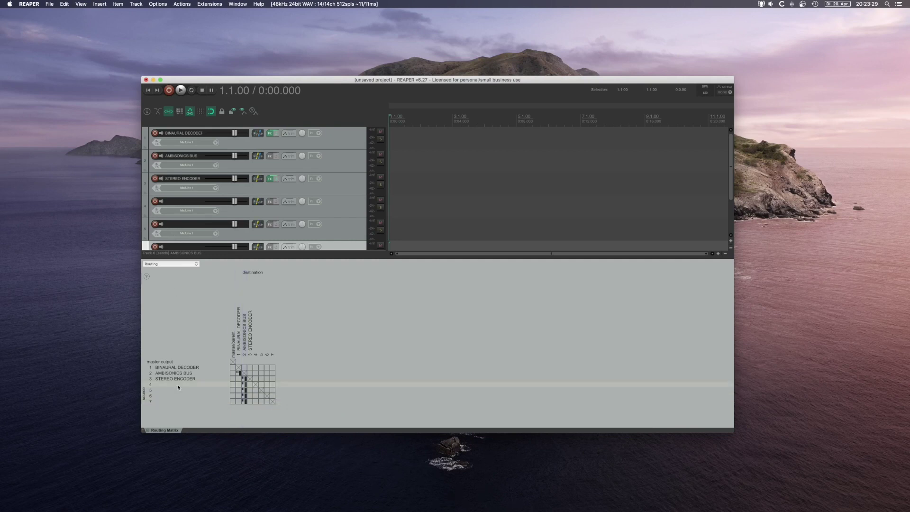
- Close the Routing Matrix docker
left_click(148, 430)
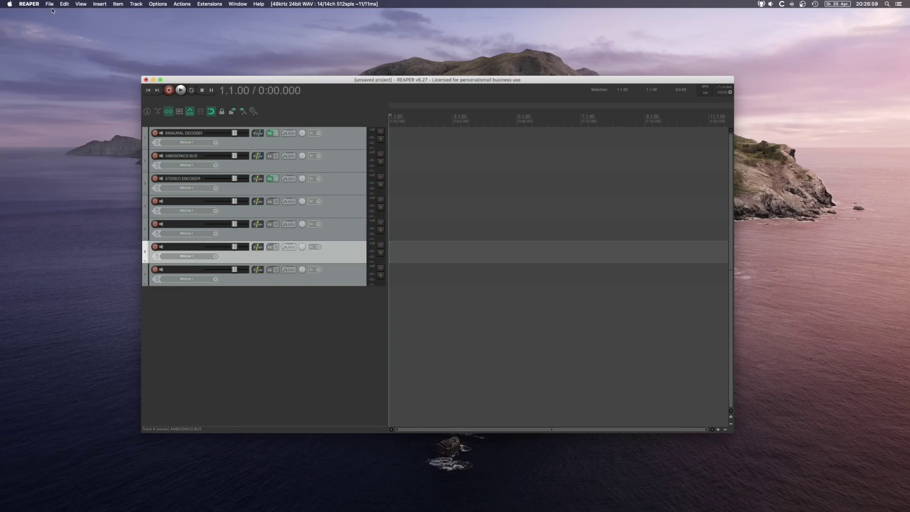
- Load the 6_Order_IEM project template from File > Project templates
left_click(50, 5)
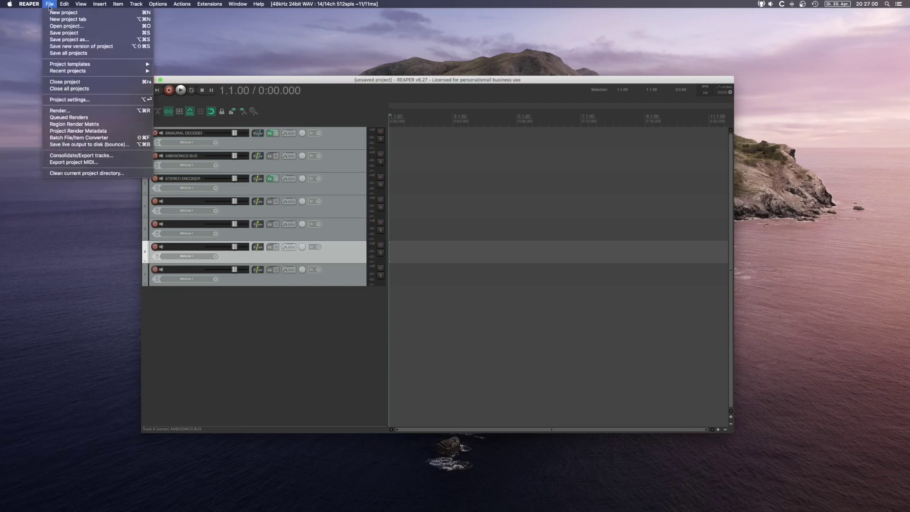
mouse_move(100, 64)
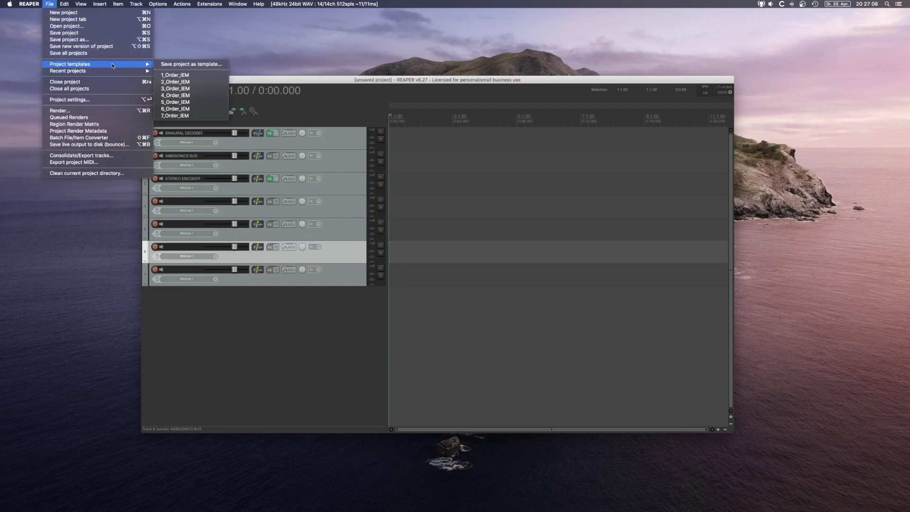
left_click(195, 115)
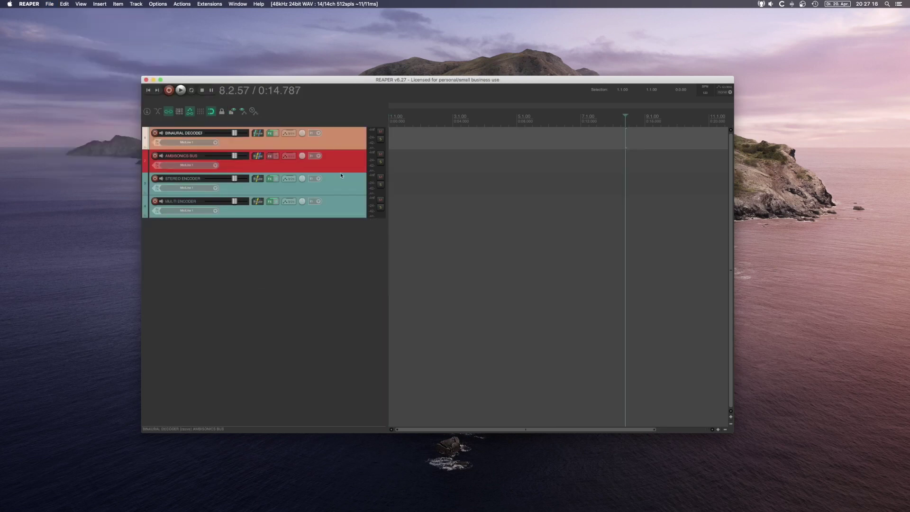
- Check the BINAURAL DECODER track's routing and BinauralDecoder effect windows, closing each again
left_click(260, 135)
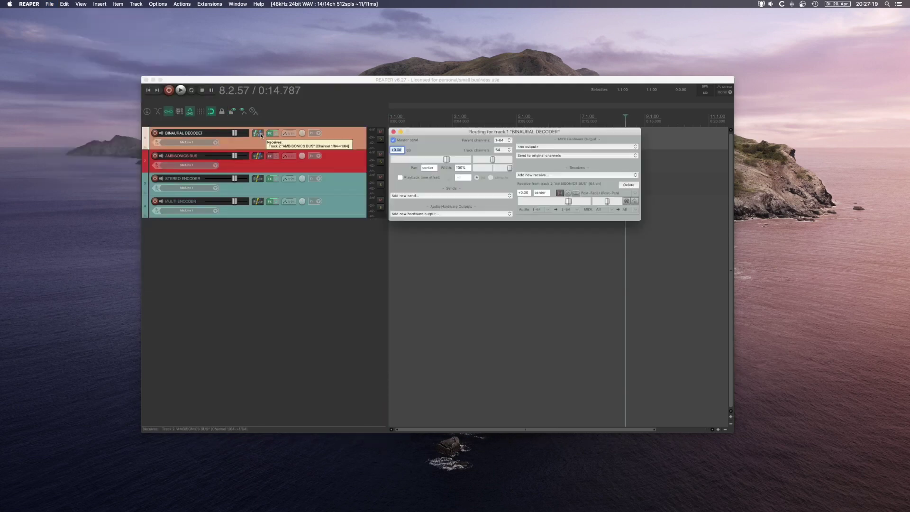
left_click(260, 134)
left_click(271, 134)
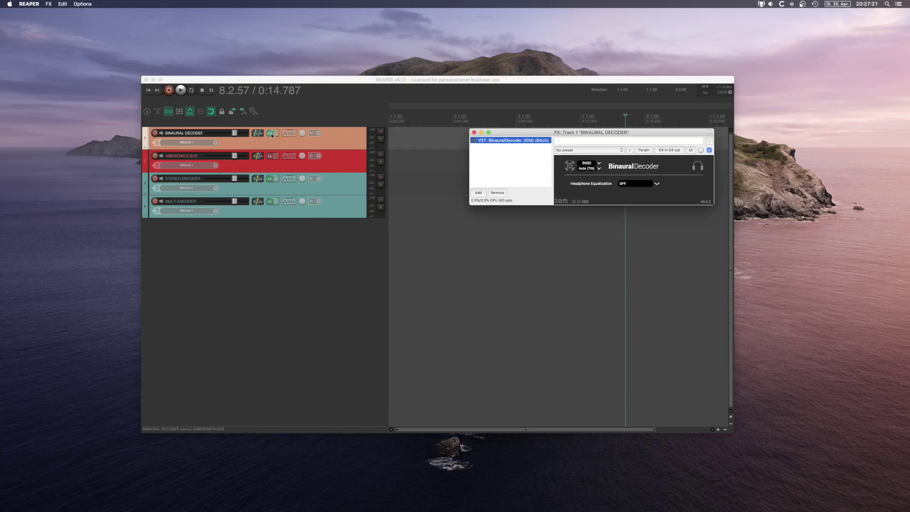
left_click(271, 135)
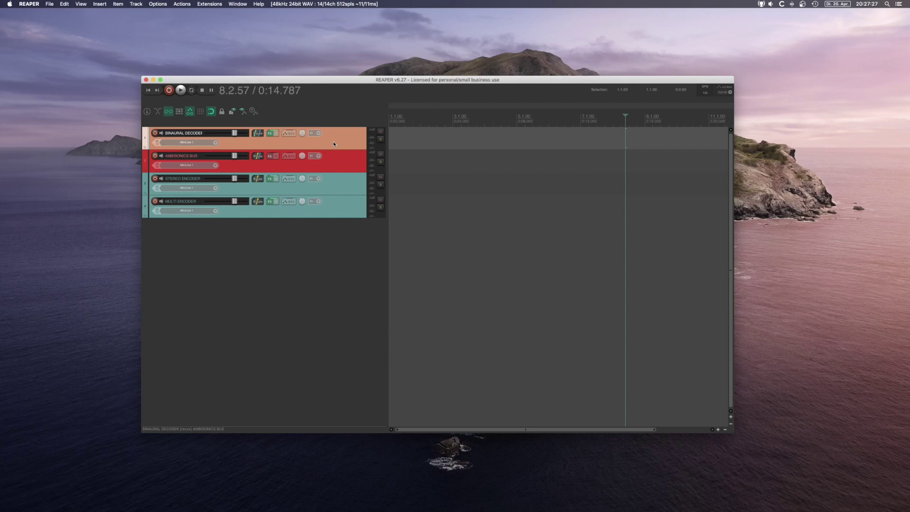
- Begin saving the project as a template, browse save locations, cancel, and return to Project templates
left_click(54, 2)
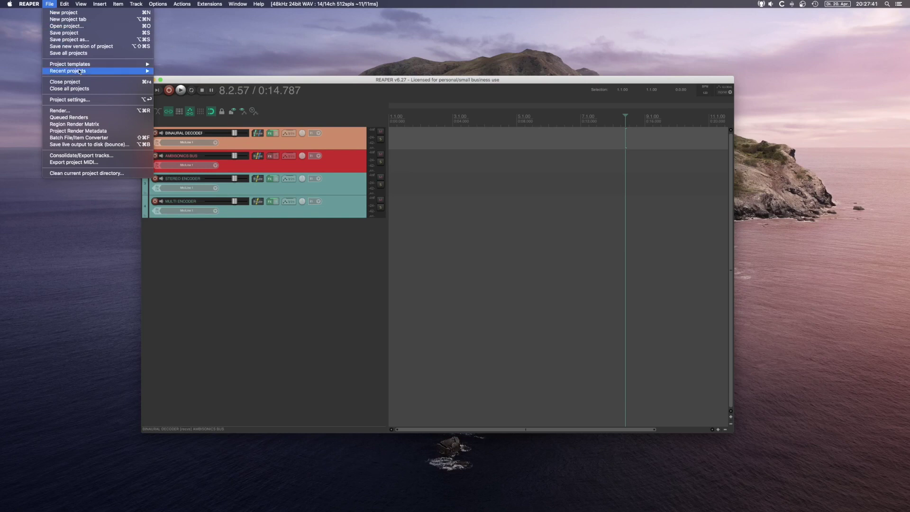
mouse_move(87, 66)
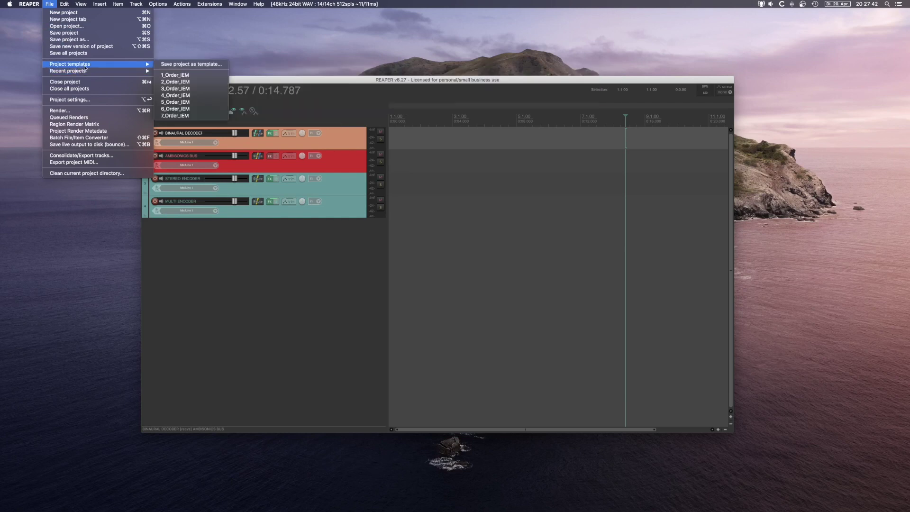
left_click(173, 65)
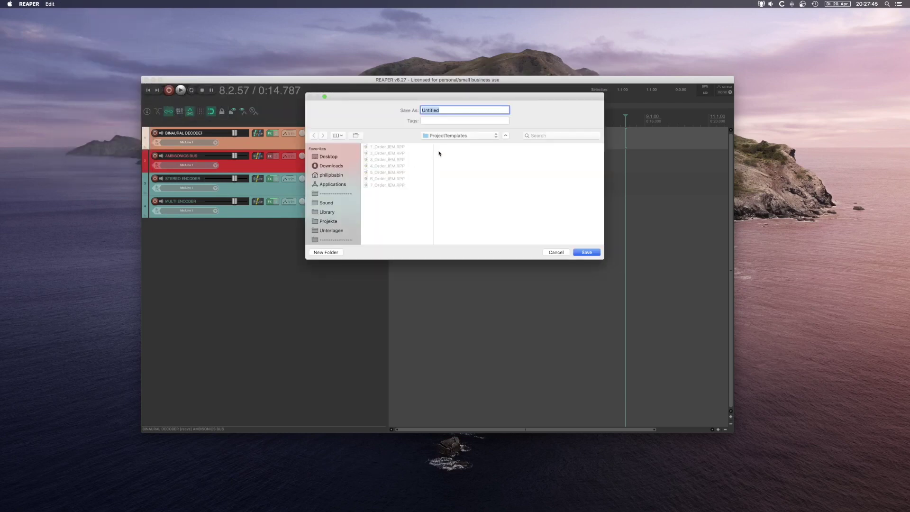
left_click(446, 135)
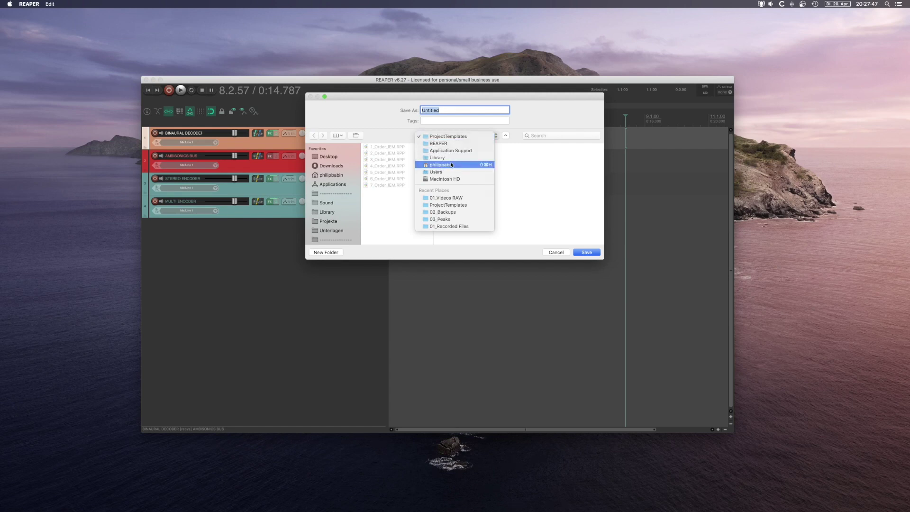
left_click(412, 191)
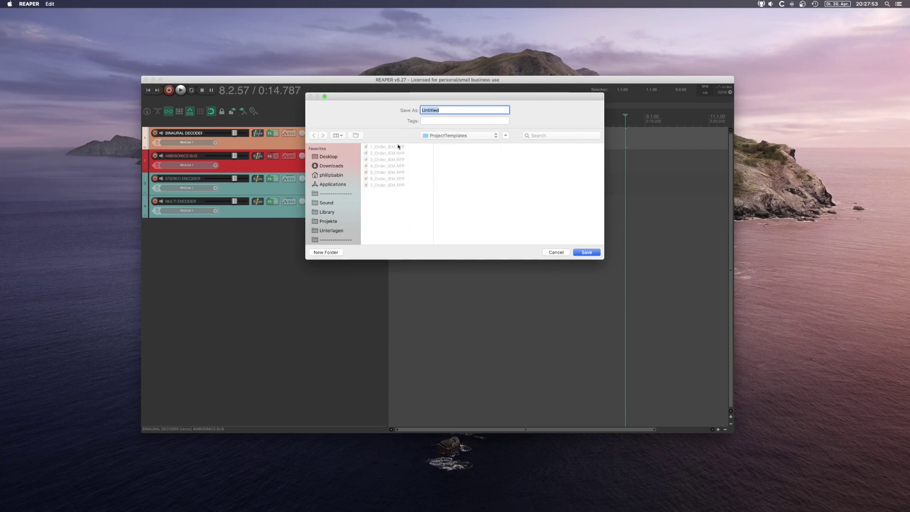
left_click(465, 137)
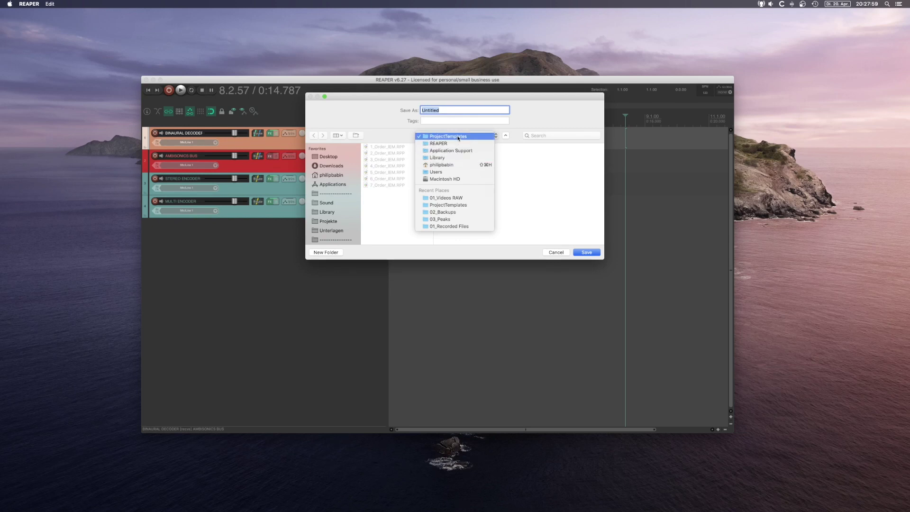
left_click(394, 204)
left_click(555, 252)
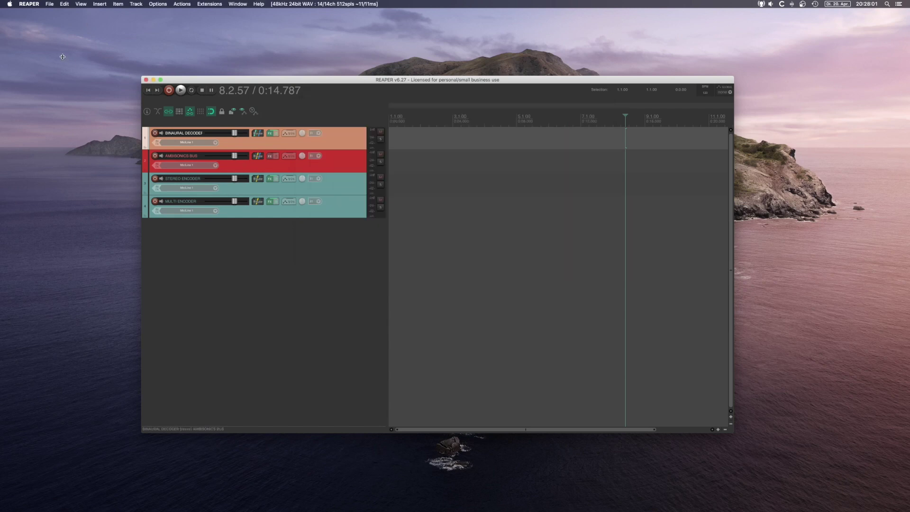
left_click(47, 4)
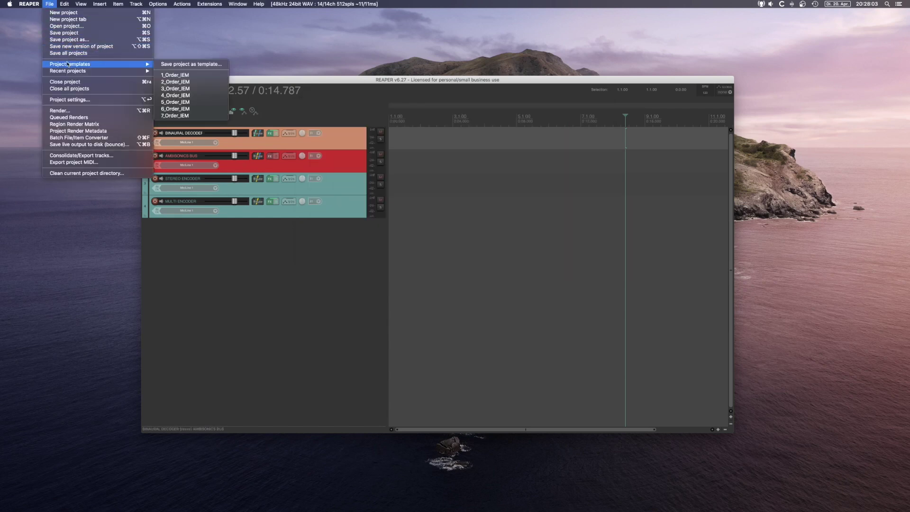